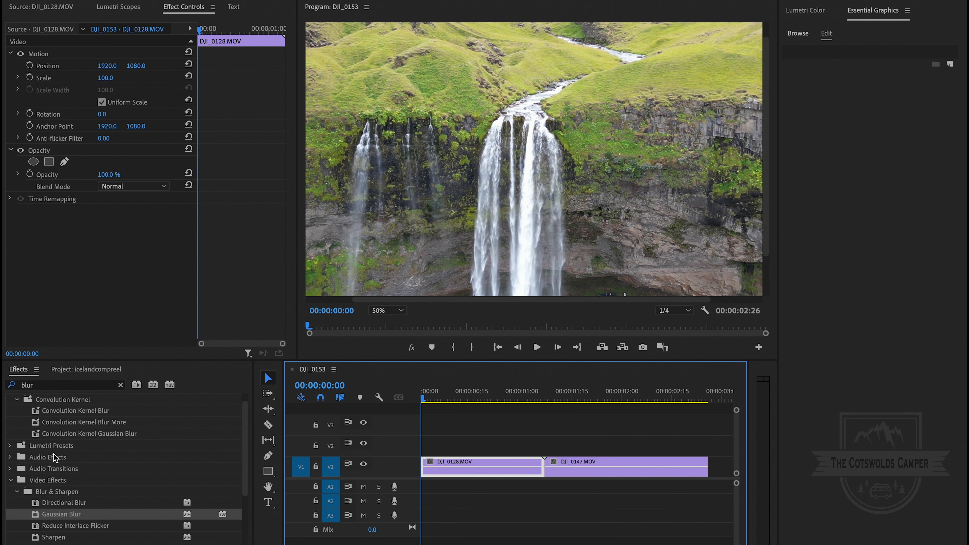
# Step: Find the Push video transition in the effects and apply it at the cut between DJI_0128.MOV and DJI_0147.MOV
pyautogui.click(121, 386)
pyautogui.click(120, 385)
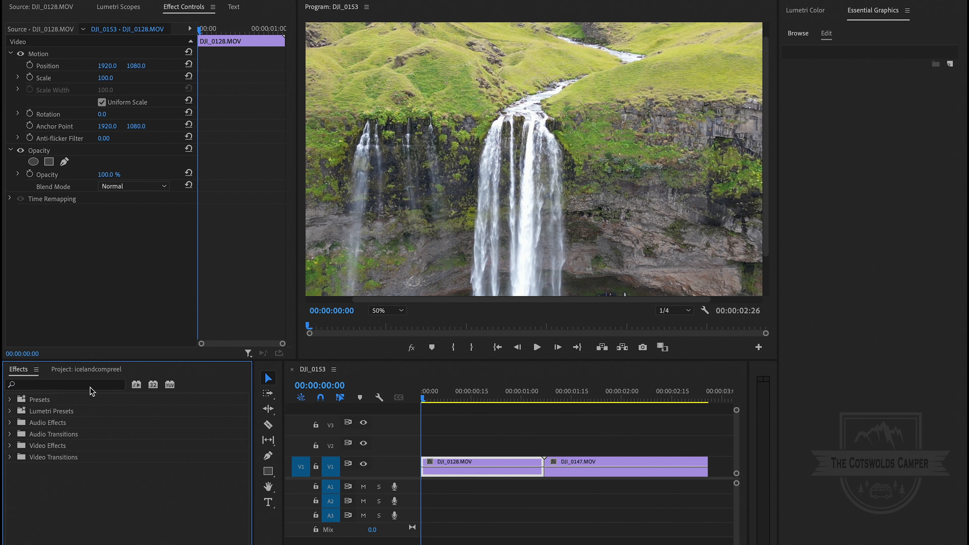
pyautogui.click(56, 386)
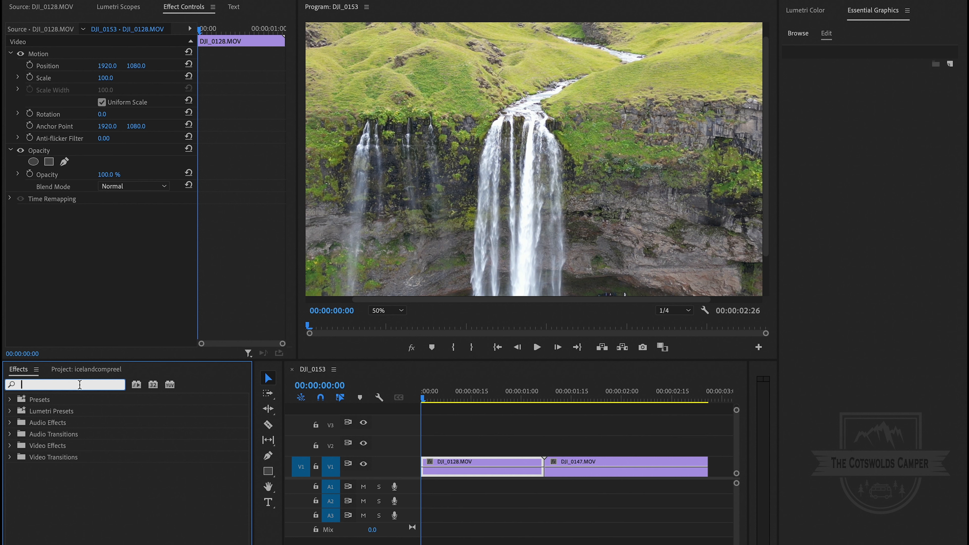
pyautogui.write('p')
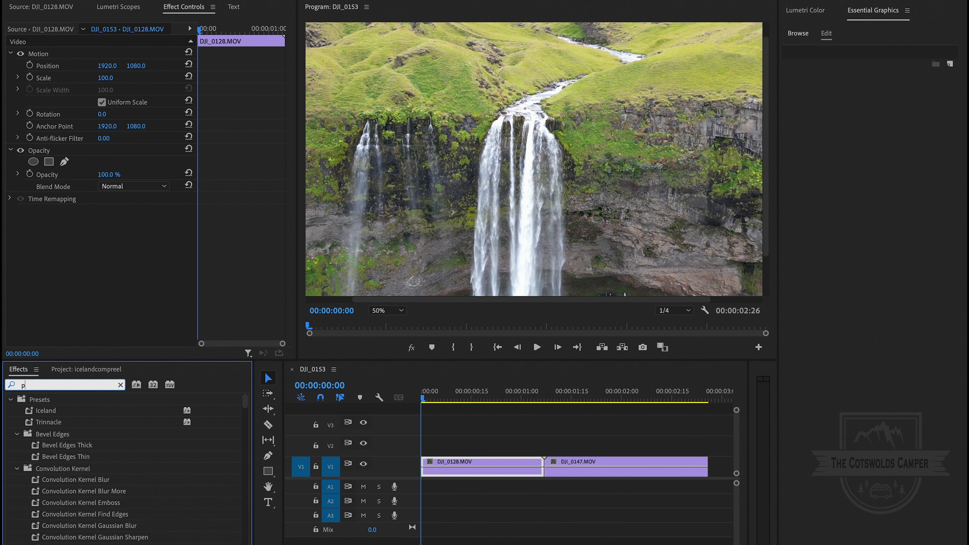
pyautogui.write('ush')
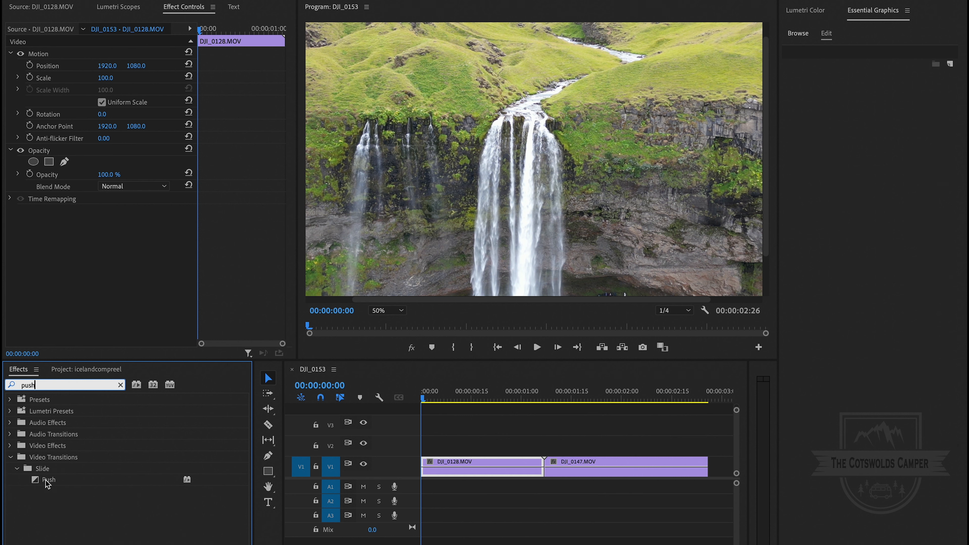
pyautogui.click(37, 482)
pyautogui.moveTo(37, 485); pyautogui.dragTo(544, 471)
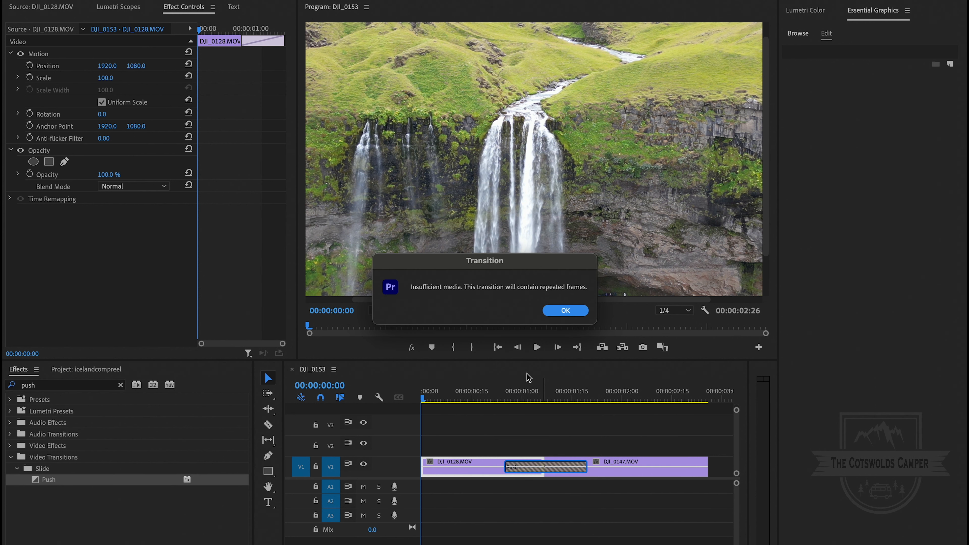
pyautogui.click(565, 310)
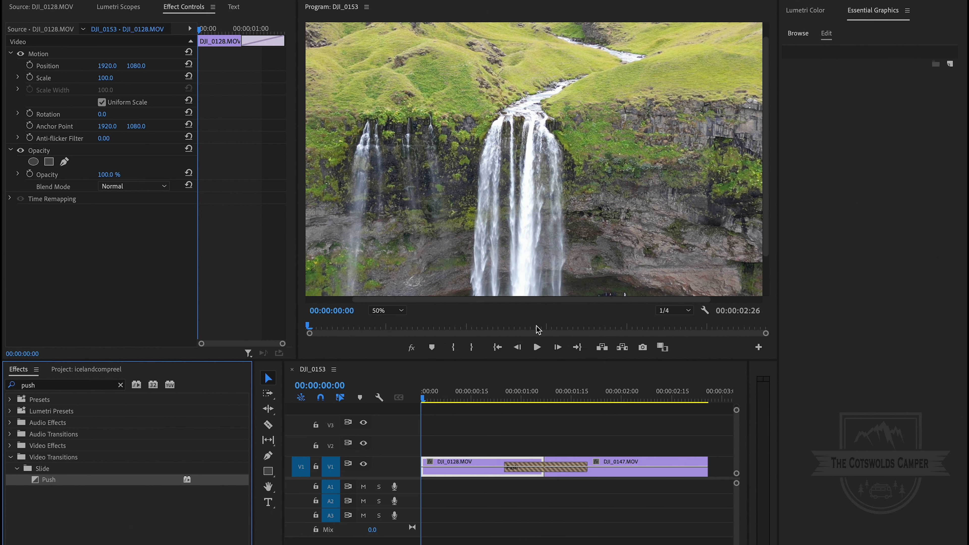
# Step: Set the Push transition between the two clips to move from east to west
pyautogui.click(423, 397)
pyautogui.moveTo(423, 397); pyautogui.dragTo(504, 405)
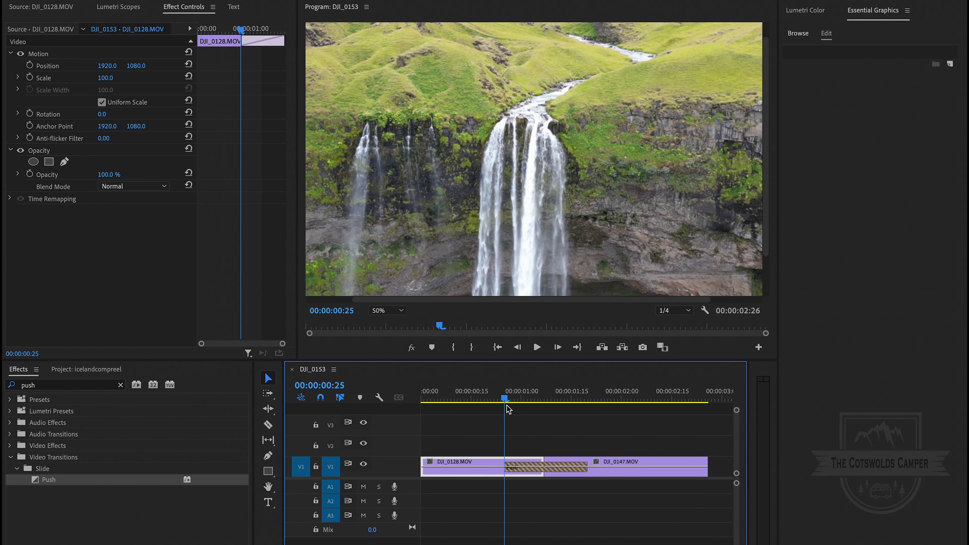
pyautogui.click(543, 470)
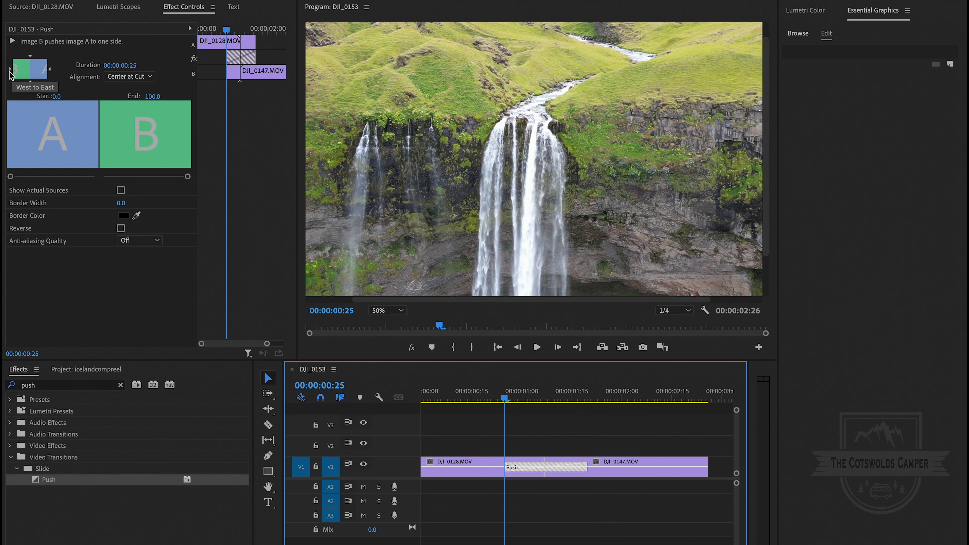
pyautogui.click(51, 72)
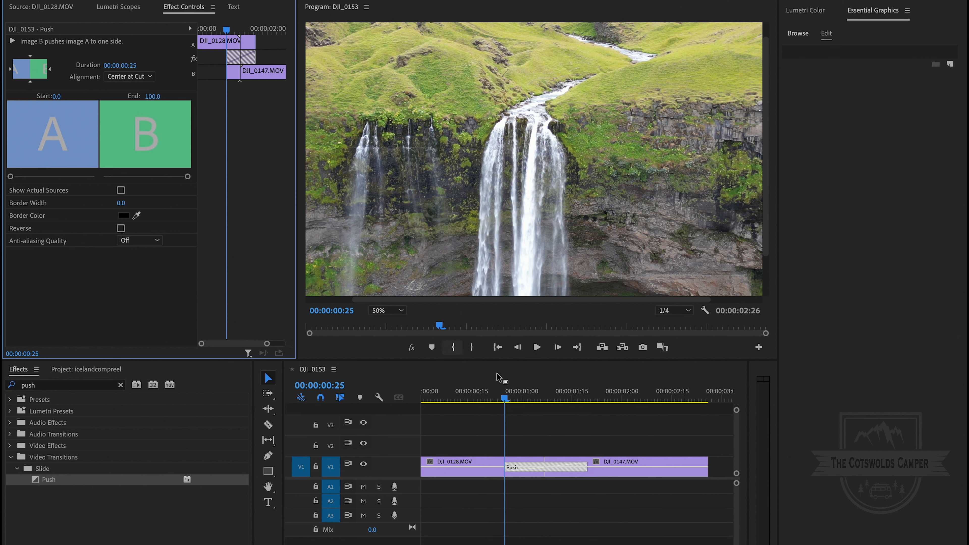
# Step: Play back the Push transition from just before its start to check the sideways movement between the clips
pyautogui.moveTo(504, 399)
pyautogui.mouseDown()
pyautogui.moveTo(596, 399)
pyautogui.moveTo(493, 401)
pyautogui.mouseUp()
pyautogui.press('space')
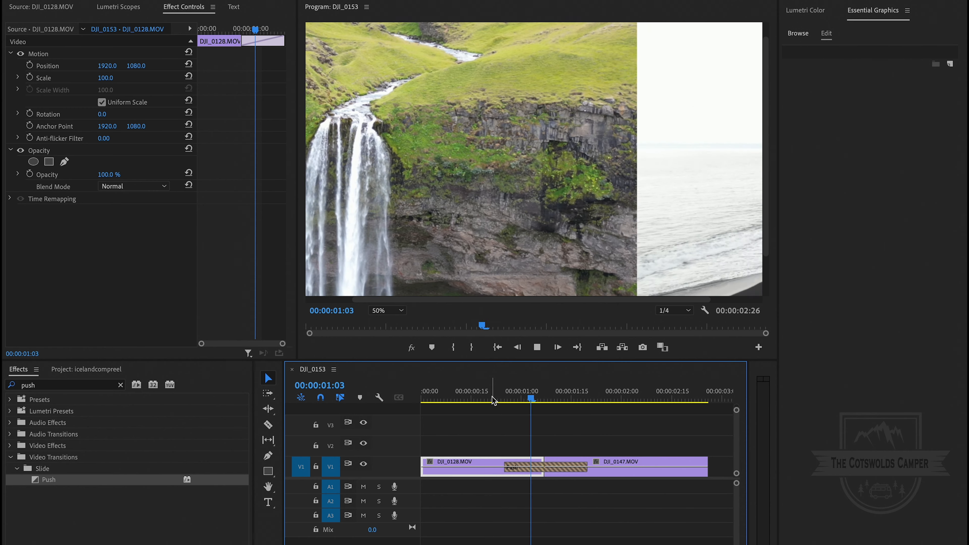
pyautogui.press('space')
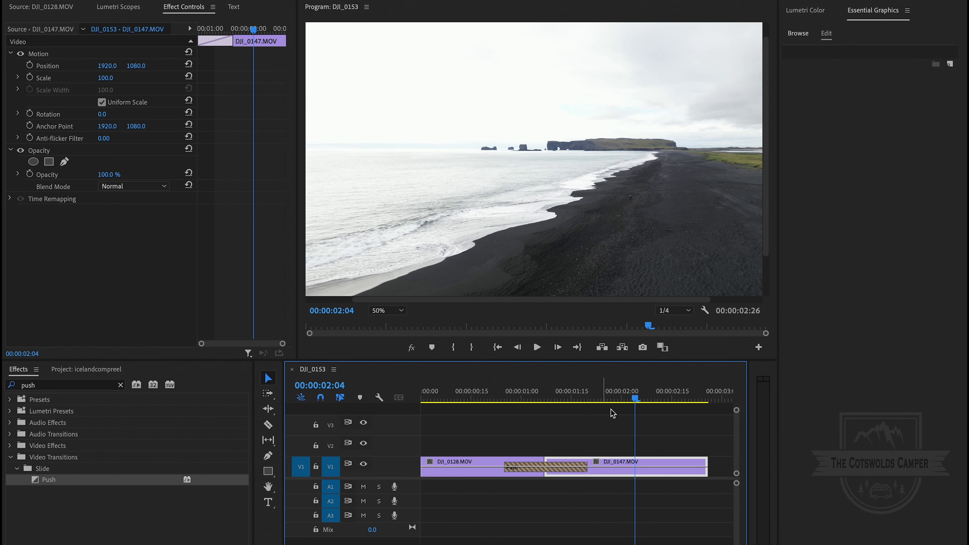
pyautogui.moveTo(635, 400); pyautogui.dragTo(495, 401)
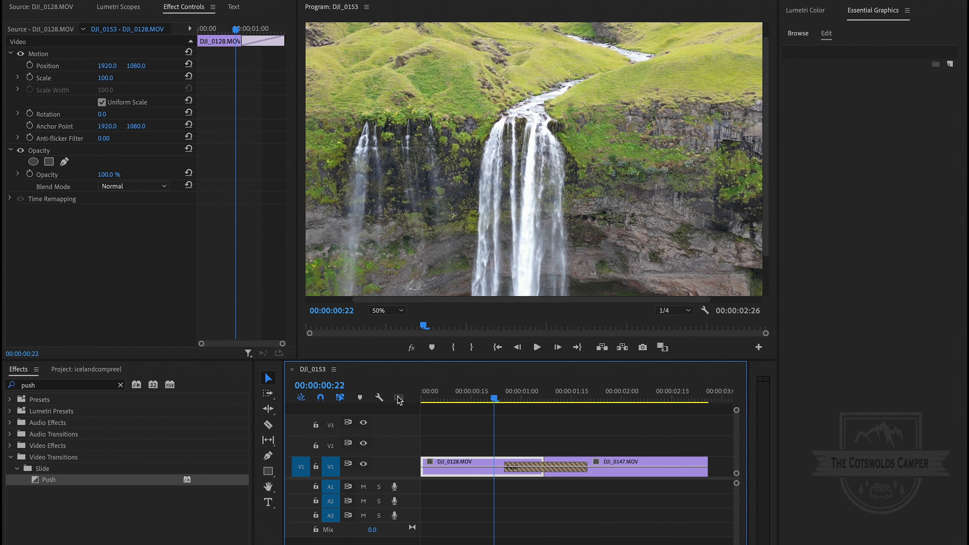
pyautogui.click(473, 442)
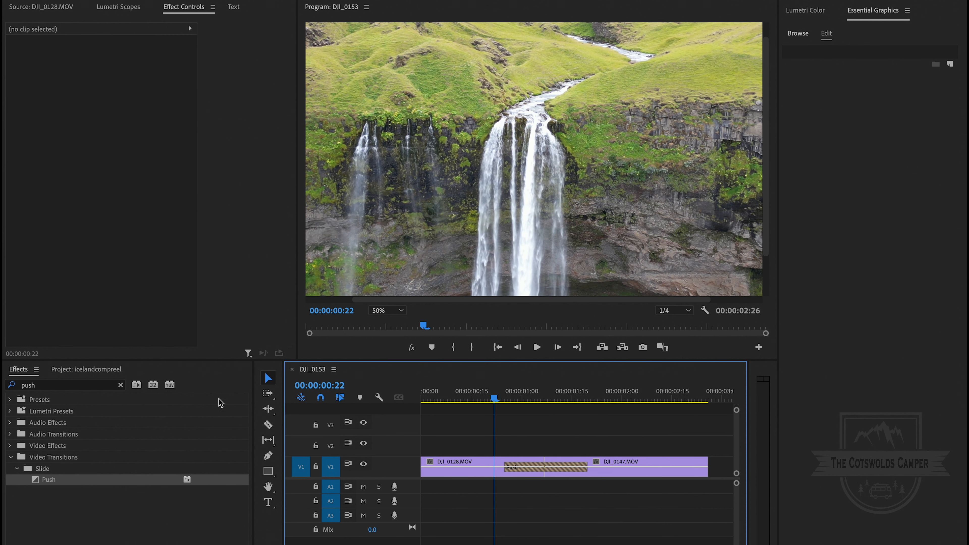
# Step: Create a new adjustment layer in the project at 3840 × 2160, 29.97 fps, with square pixels
pyautogui.click(101, 371)
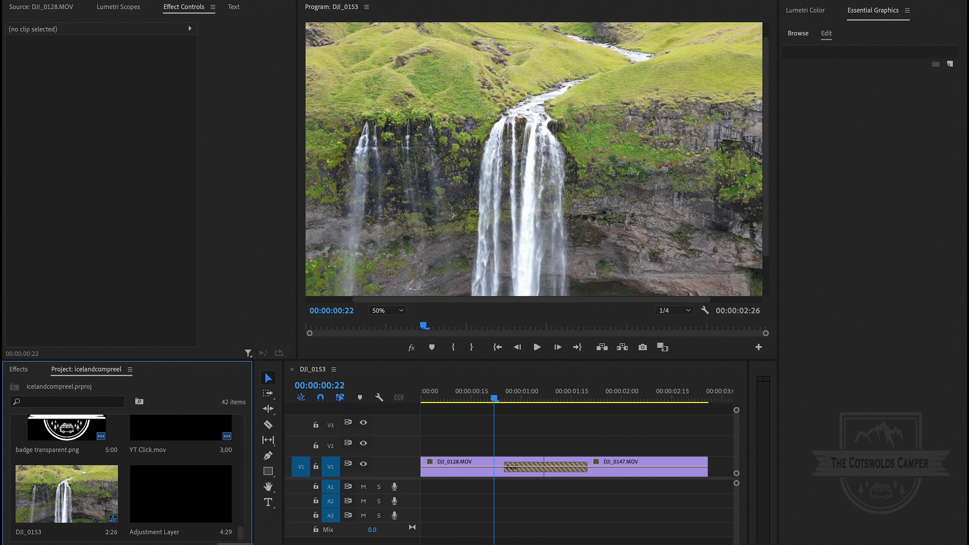
pyautogui.click(216, 543)
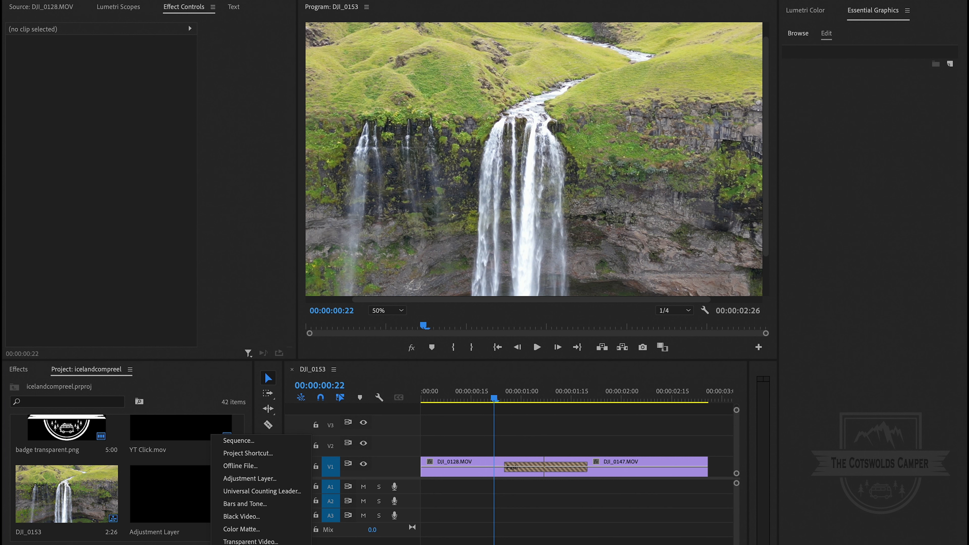
pyautogui.click(253, 481)
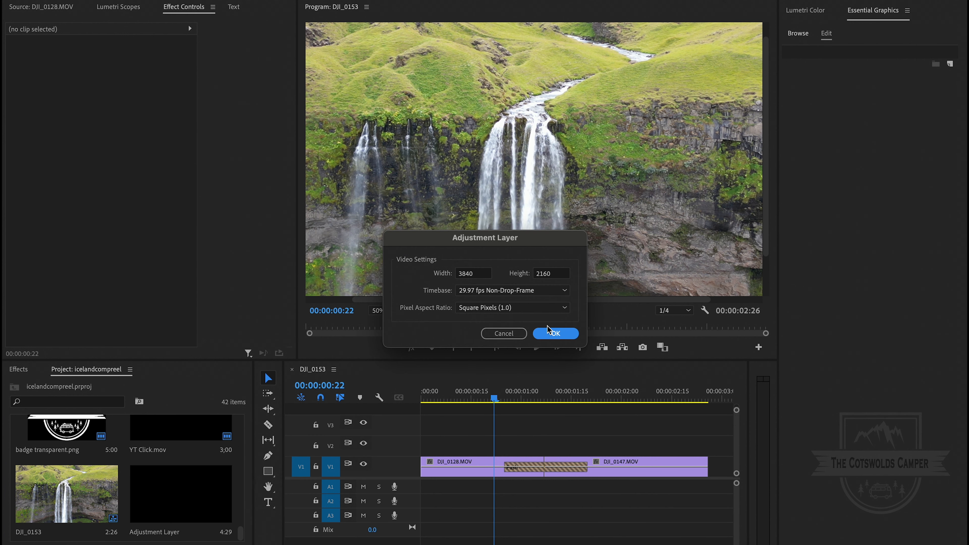
pyautogui.click(556, 334)
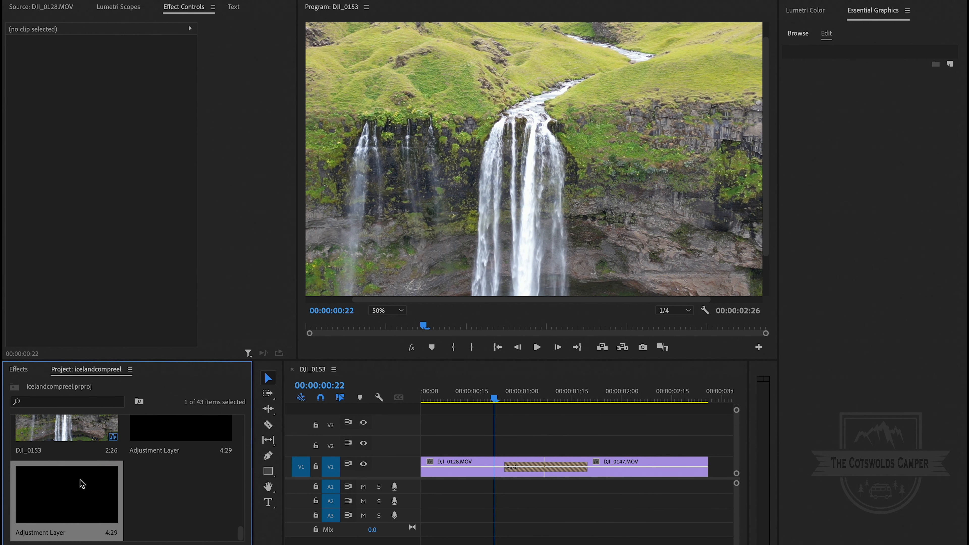
# Step: Place the new adjustment layer on track V2 above the Push transition and trim it to the transition's exact length
pyautogui.moveTo(98, 480); pyautogui.dragTo(503, 446)
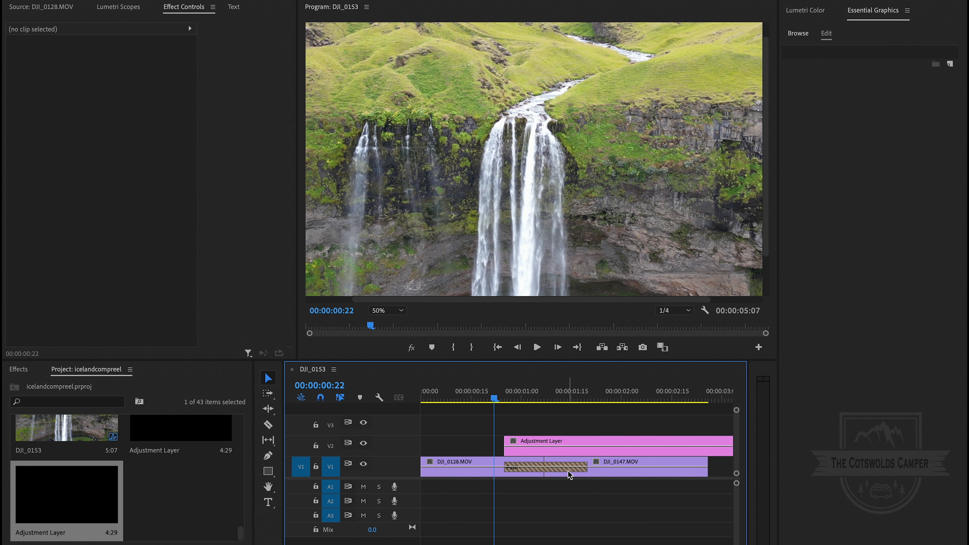
pyautogui.press('-')
pyautogui.press('-')
pyautogui.press('-')
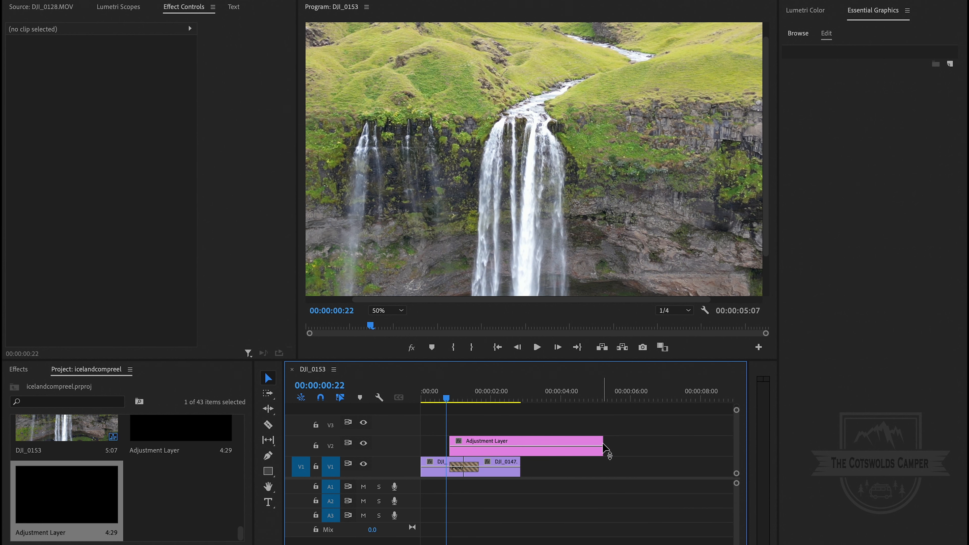
pyautogui.moveTo(602, 449); pyautogui.dragTo(478, 443)
pyautogui.scroll(5, 468, 466)
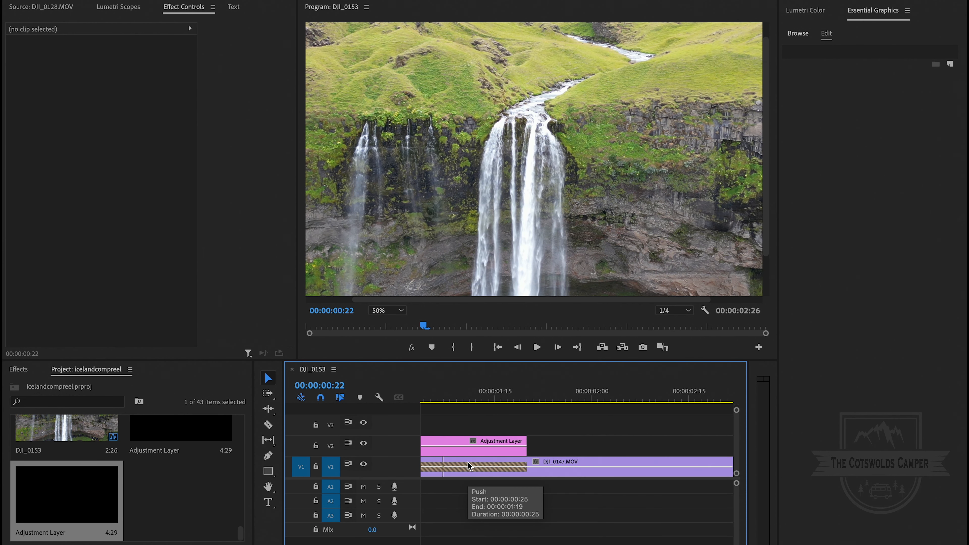
pyautogui.hscroll(-3, 468, 466)
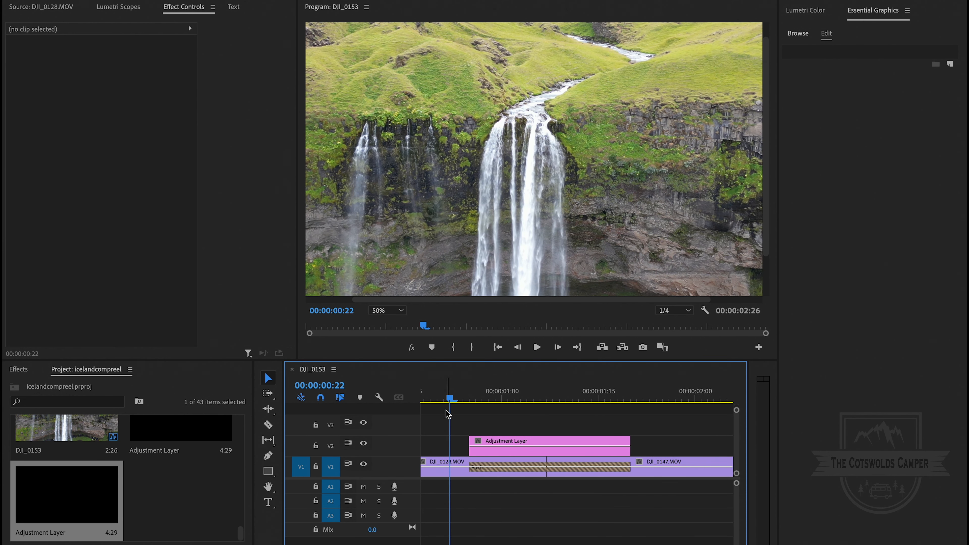
# Step: Search the effects for blur and apply Gaussian Blur to the adjustment layer above the transition
pyautogui.moveTo(460, 401); pyautogui.dragTo(495, 404)
pyautogui.click(520, 439)
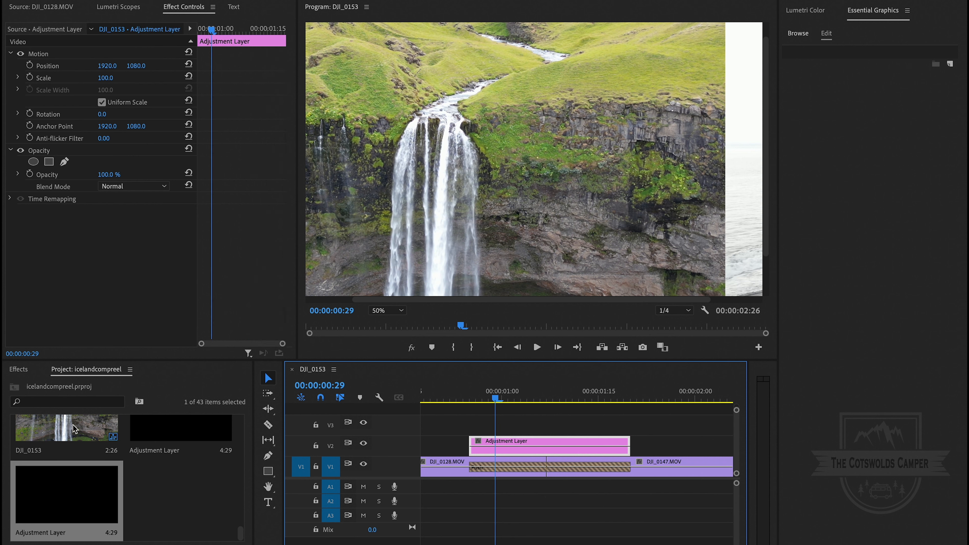
pyautogui.click(23, 373)
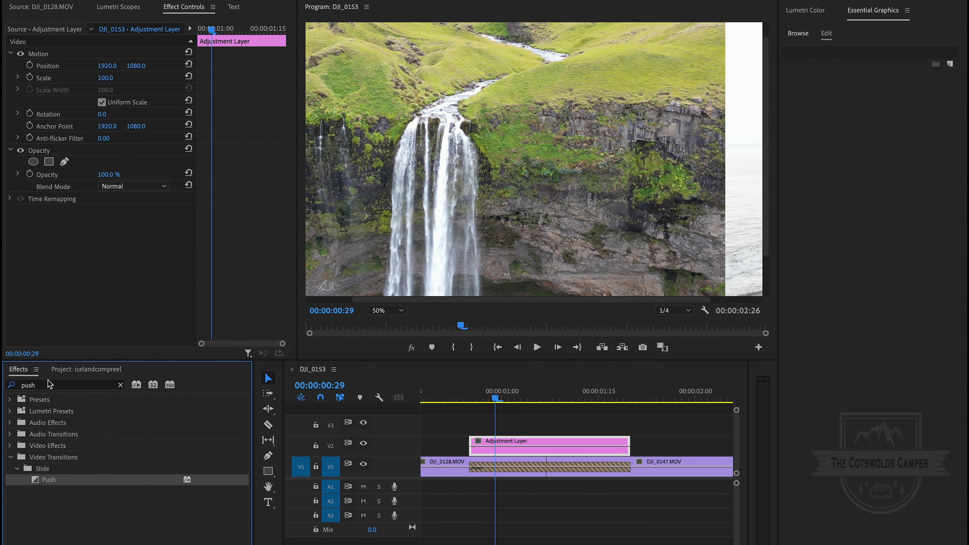
pyautogui.click(120, 385)
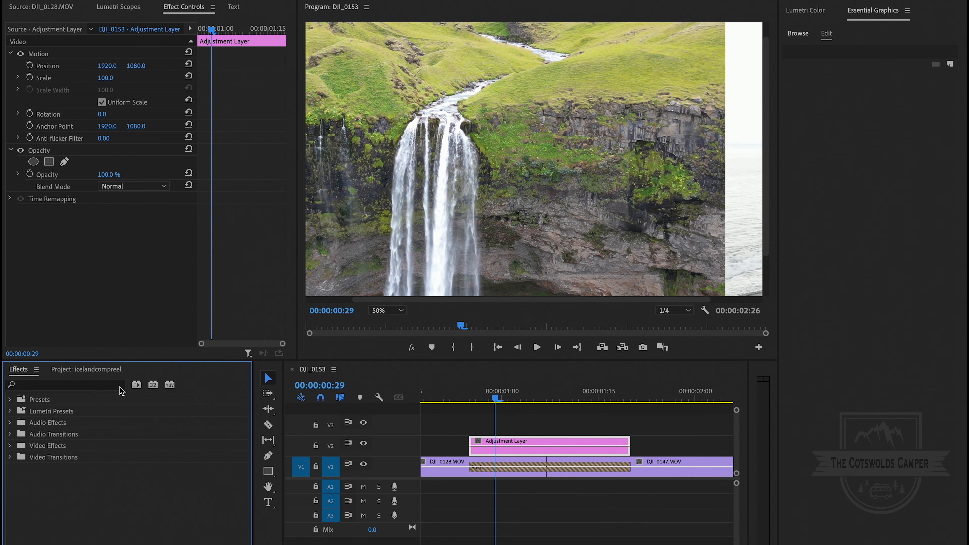
pyautogui.click(80, 385)
pyautogui.write('blur')
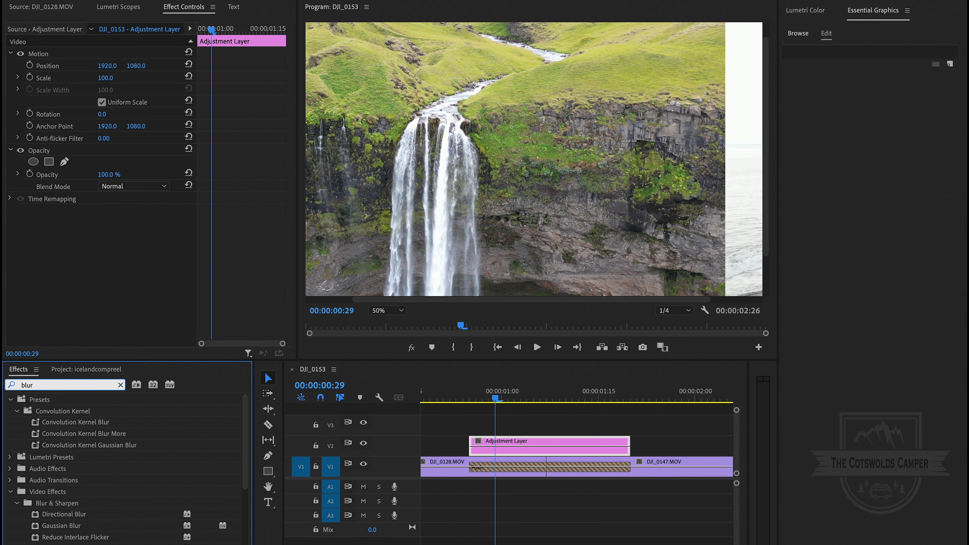
pyautogui.moveTo(495, 400)
pyautogui.mouseDown()
pyautogui.moveTo(478, 399)
pyautogui.moveTo(488, 400)
pyautogui.mouseUp()
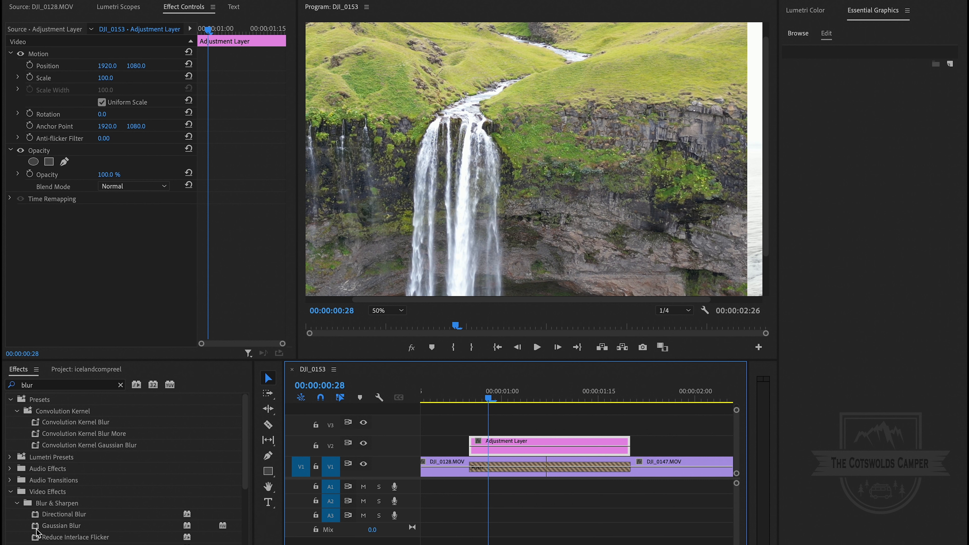
pyautogui.moveTo(37, 531); pyautogui.dragTo(517, 451)
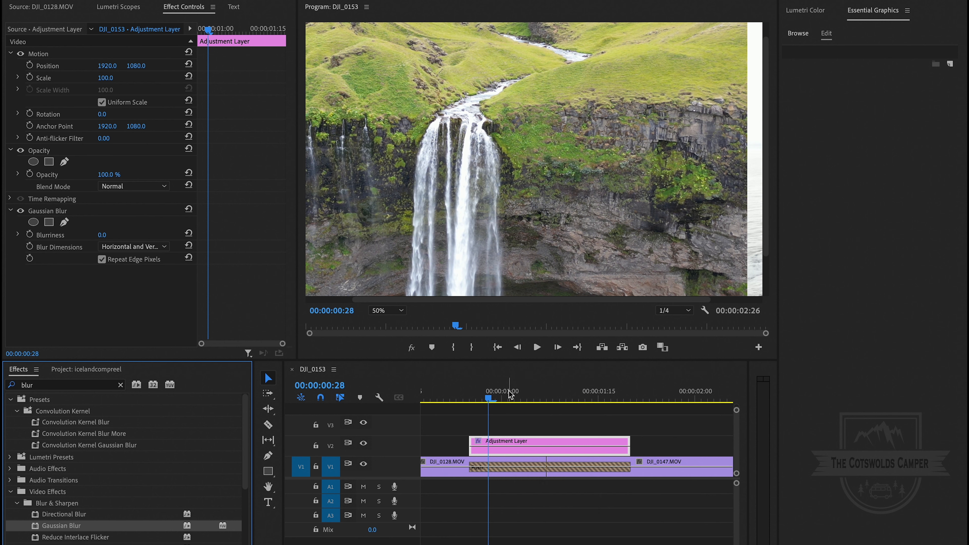
# Step: Set the adjustment layer's Gaussian Blur to a blurriness of 276 and its blur dimensions to Horizontal
pyautogui.moveTo(490, 400); pyautogui.dragTo(477, 399)
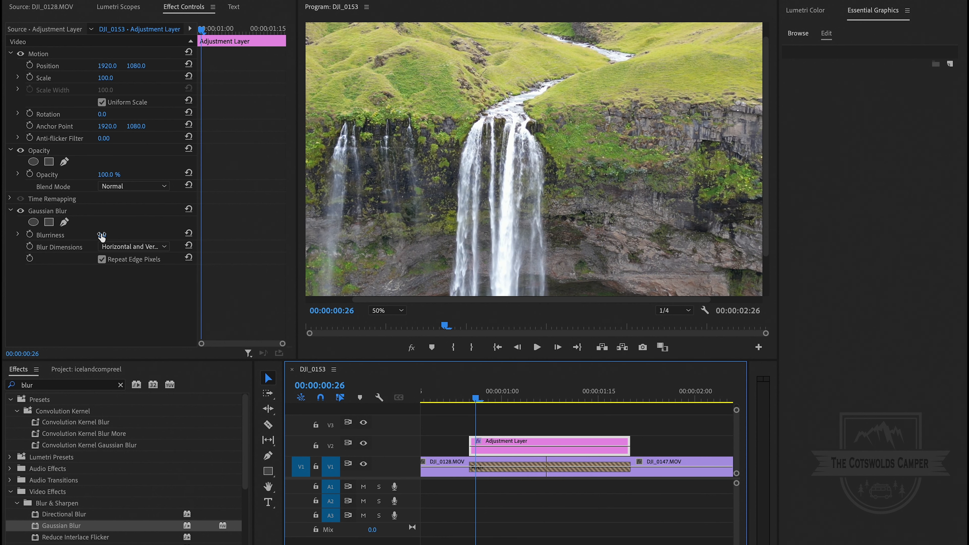
pyautogui.moveTo(101, 235); pyautogui.dragTo(158, 236)
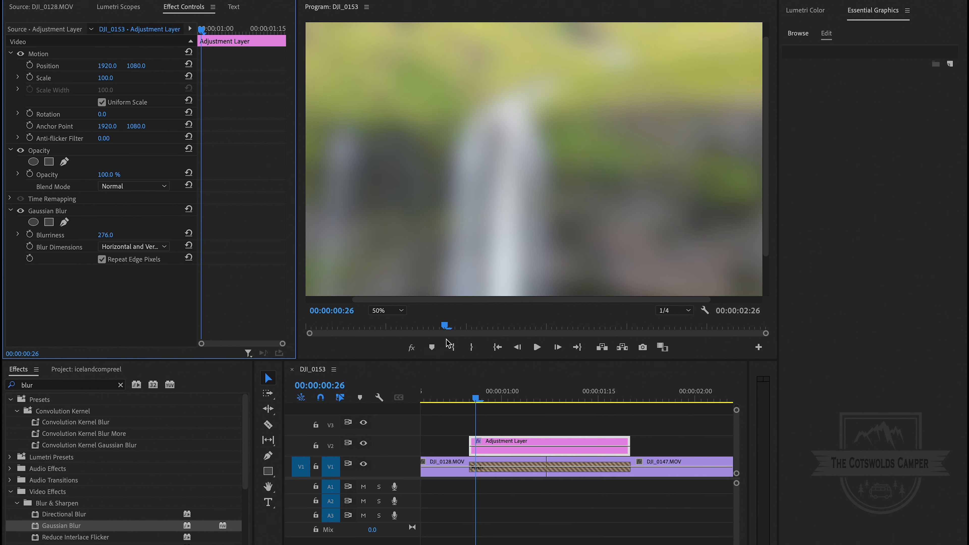
pyautogui.moveTo(478, 399)
pyautogui.mouseDown()
pyautogui.moveTo(638, 401)
pyautogui.moveTo(451, 404)
pyautogui.moveTo(488, 403)
pyautogui.mouseUp()
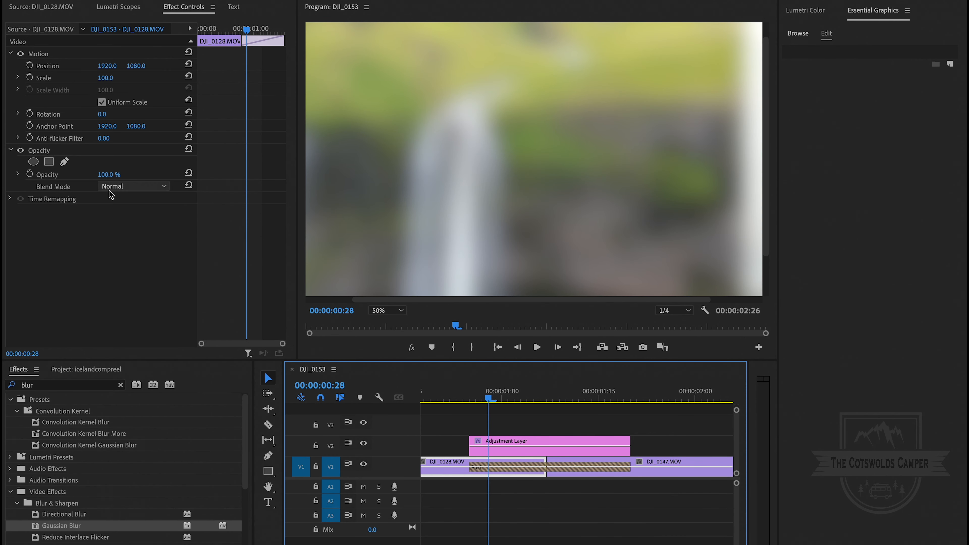
pyautogui.click(513, 443)
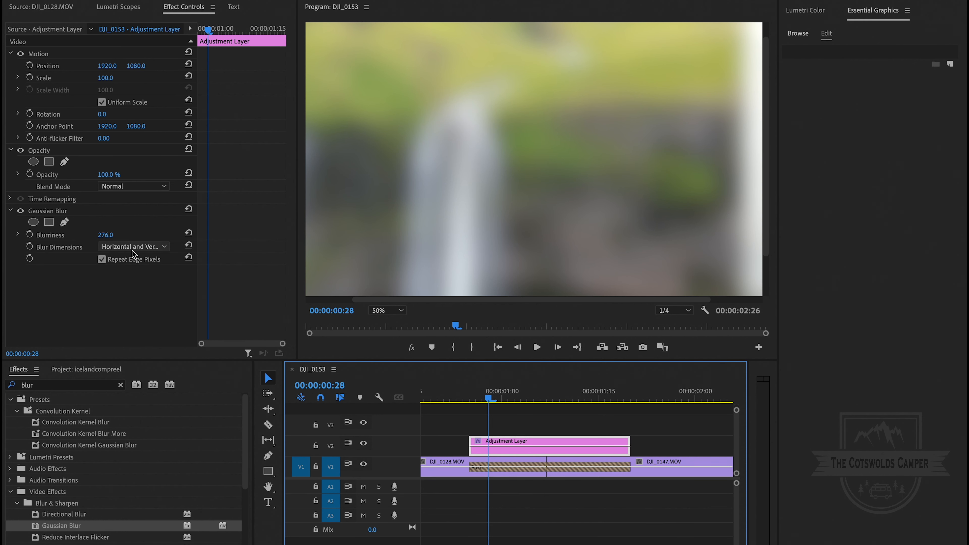
pyautogui.click(159, 248)
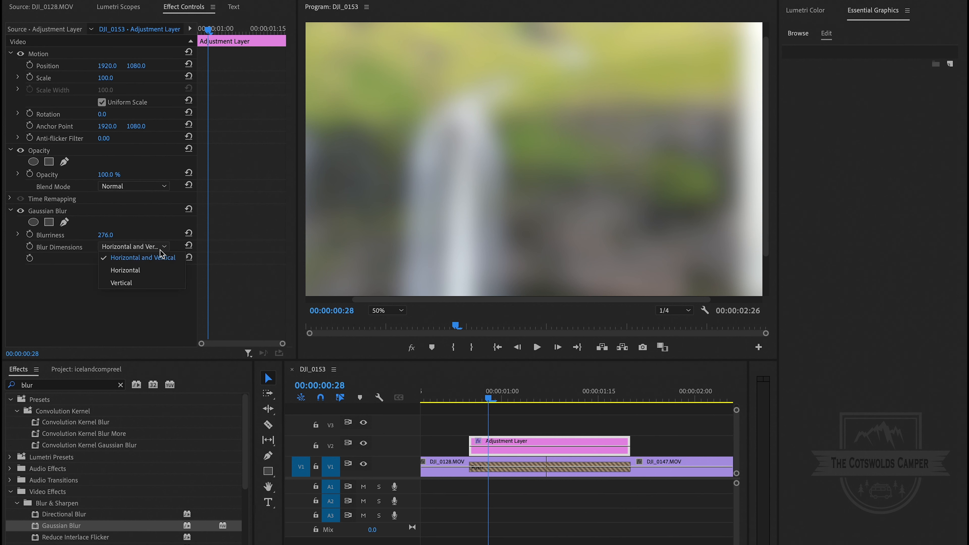
pyautogui.click(149, 271)
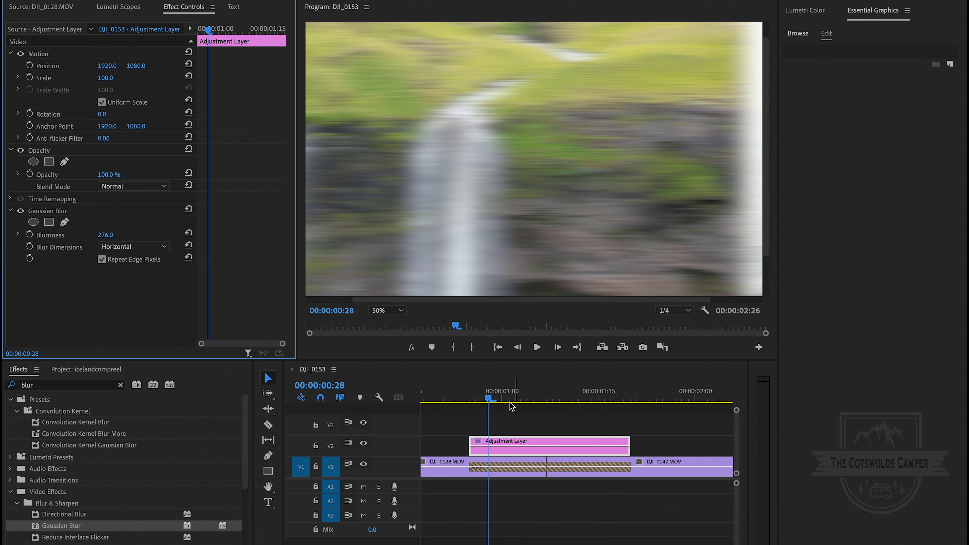
# Step: Scrub through the blurred push transition and play it back from just before the adjustment layer begins
pyautogui.moveTo(487, 398); pyautogui.dragTo(559, 401)
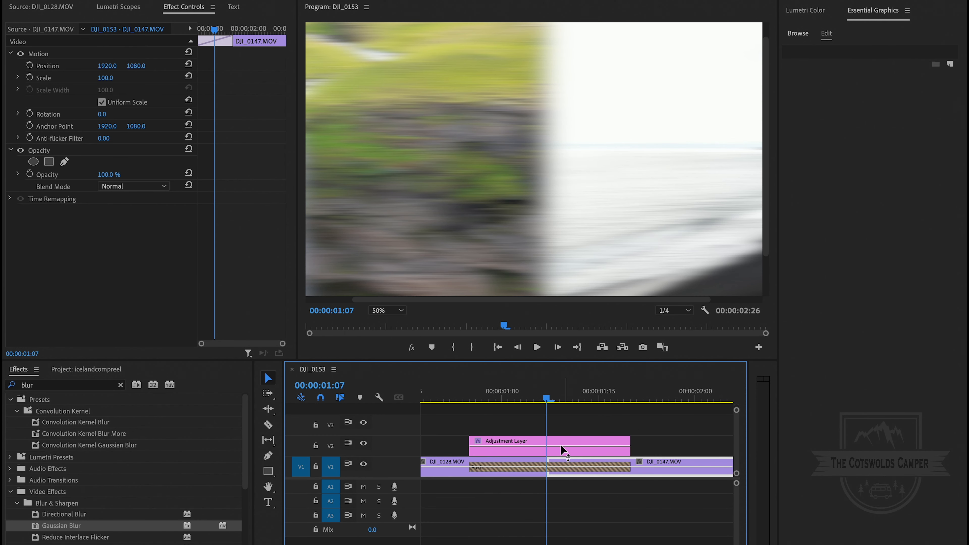
pyautogui.click(543, 441)
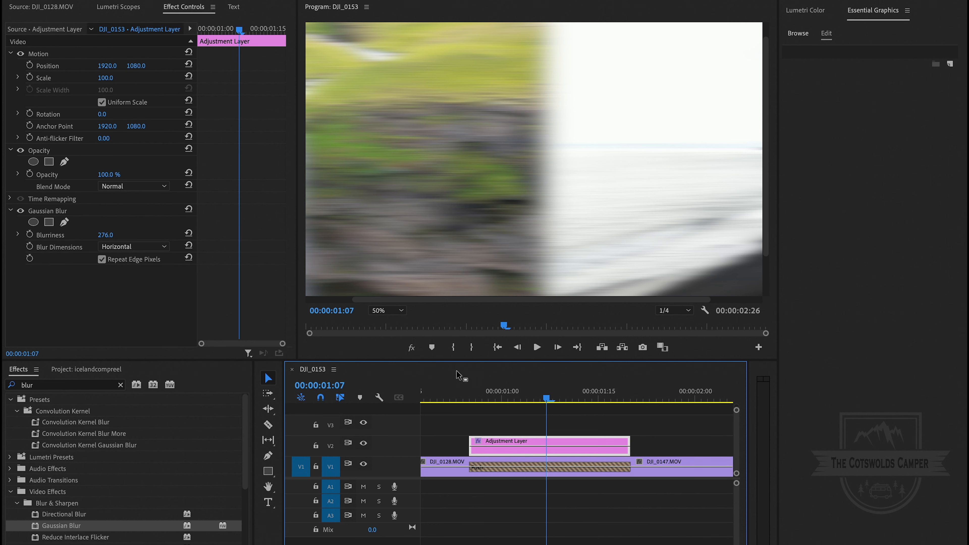
pyautogui.moveTo(542, 396); pyautogui.dragTo(449, 402)
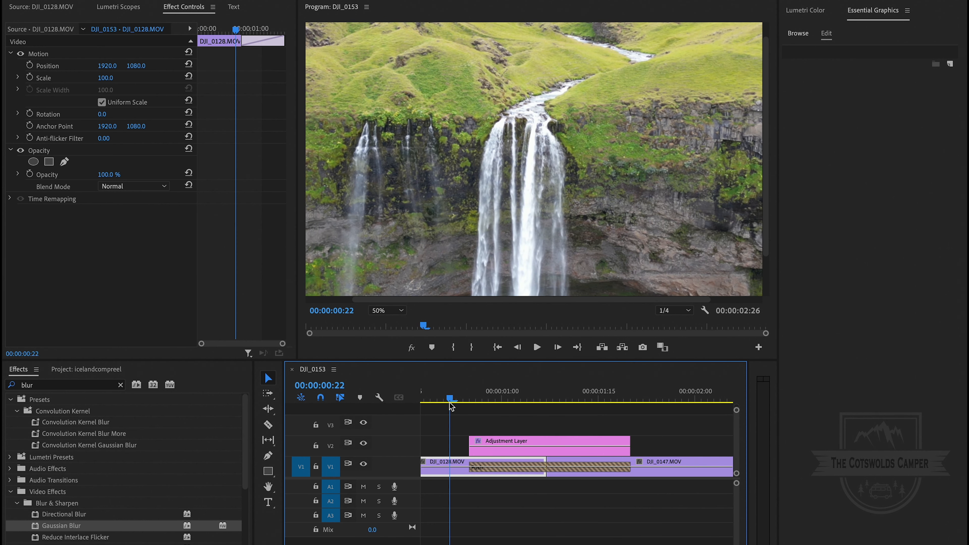
pyautogui.press('space')
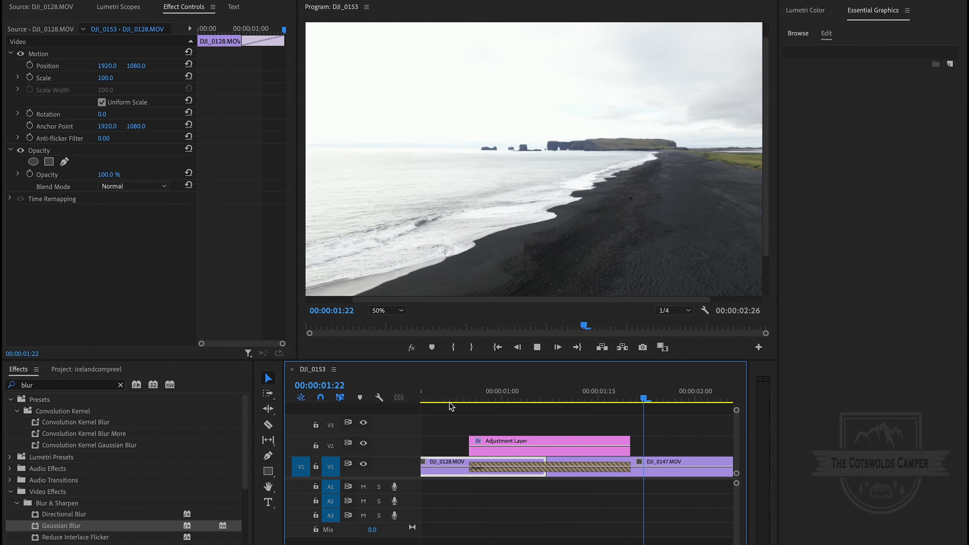
pyautogui.press('space')
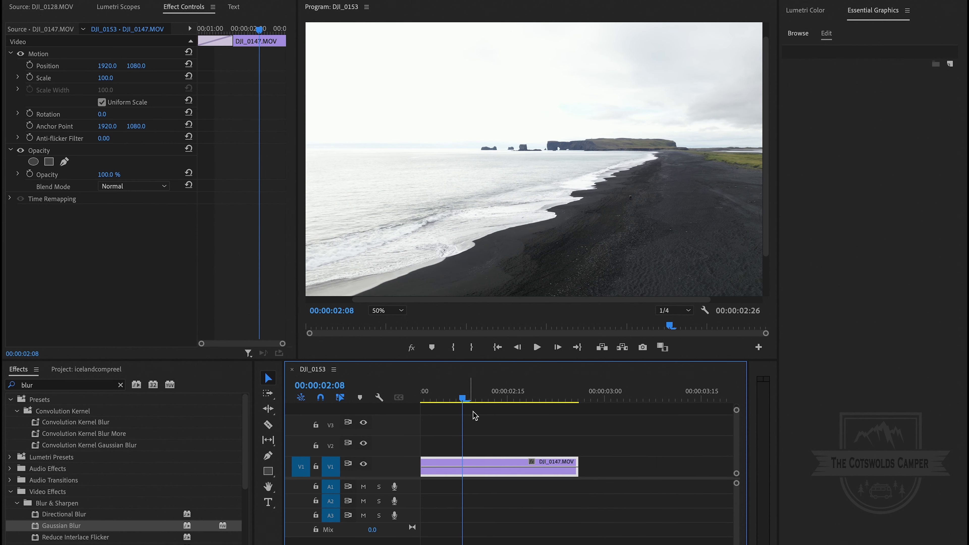
# Step: Add a Gaussian Blur Blurriness keyframe of 276 on the adjustment layer at the cut between the clips, 00:00:01:07
pyautogui.scroll(5, 477, 411)
pyautogui.moveTo(689, 403); pyautogui.dragTo(490, 407)
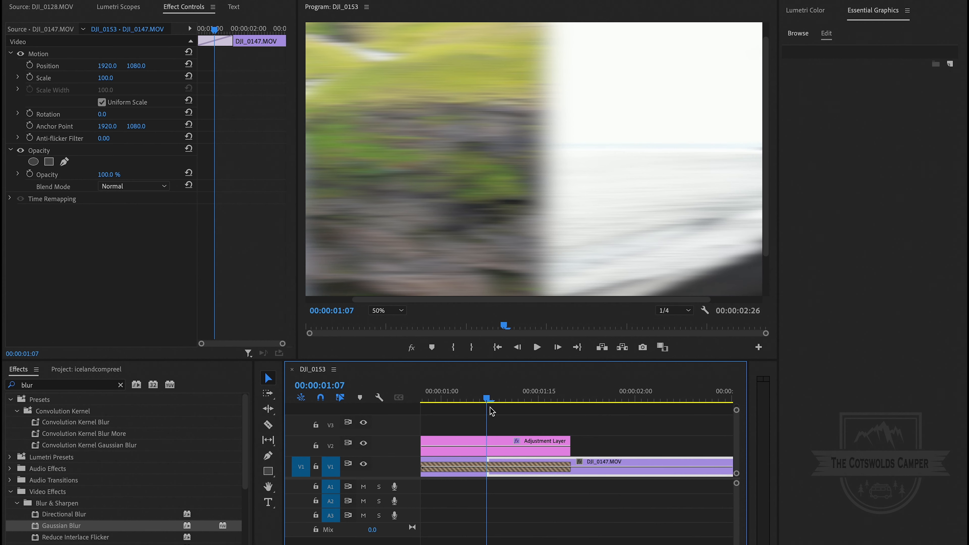
pyautogui.scroll(3, 482, 414)
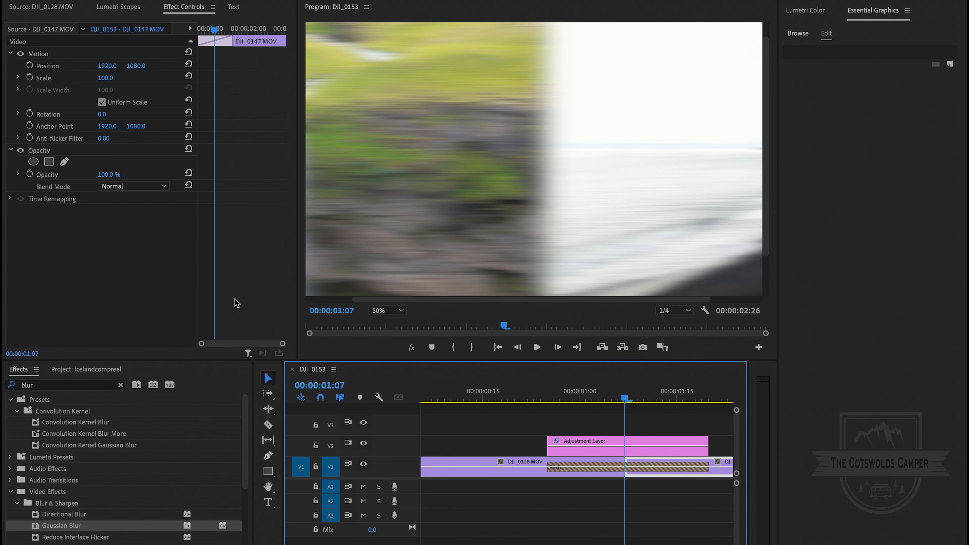
pyautogui.click(603, 451)
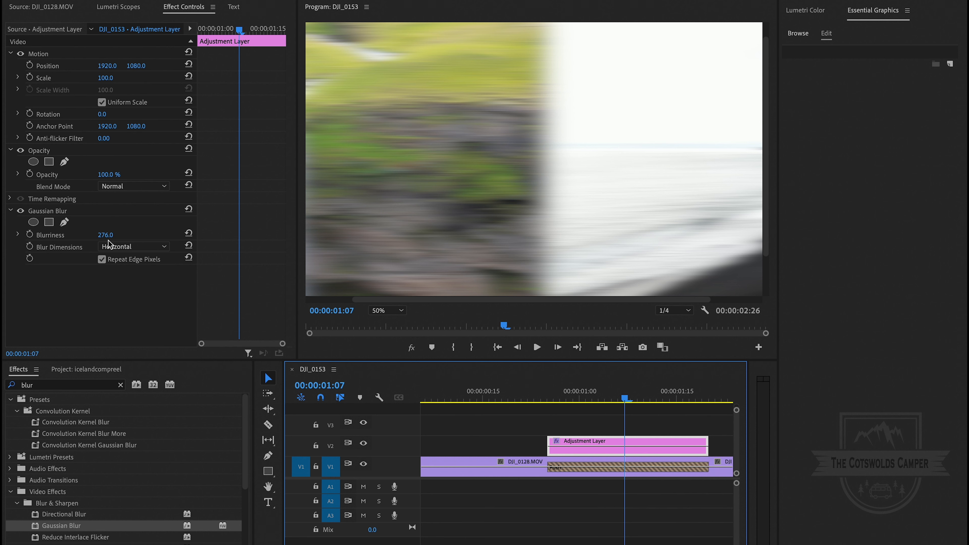
pyautogui.click(29, 234)
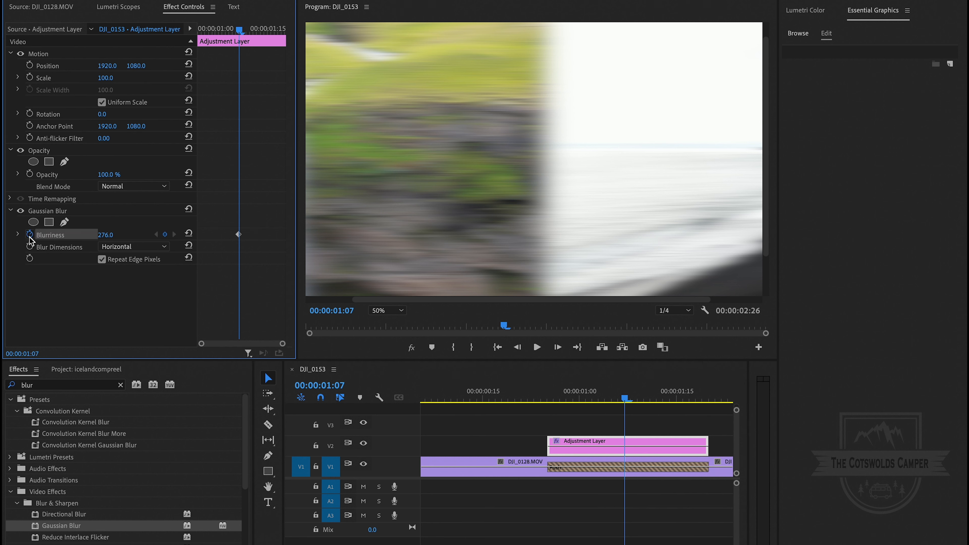
# Step: Keyframe the adjustment layer's Blurriness to 0 at its first frame, 00:00:00:25
pyautogui.moveTo(624, 400); pyautogui.dragTo(549, 400)
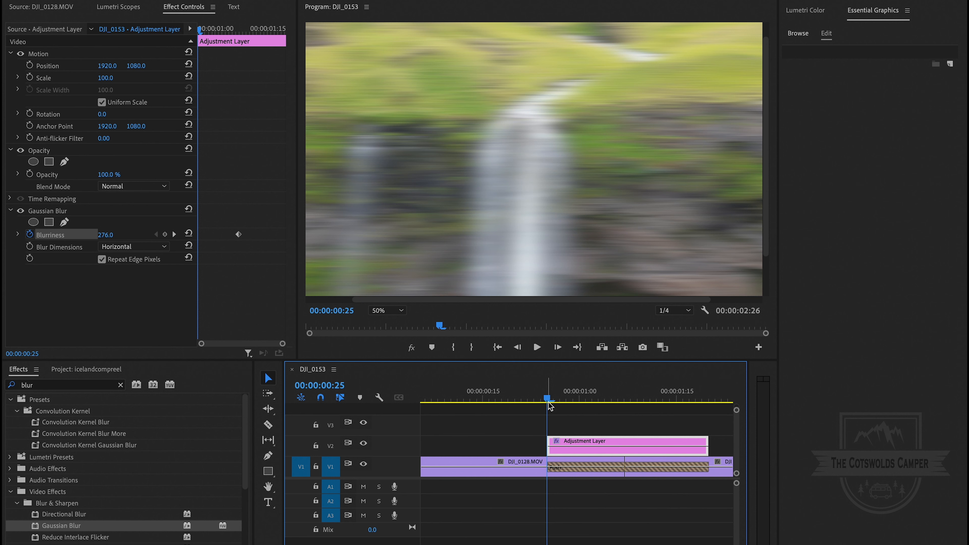
pyautogui.click(105, 234)
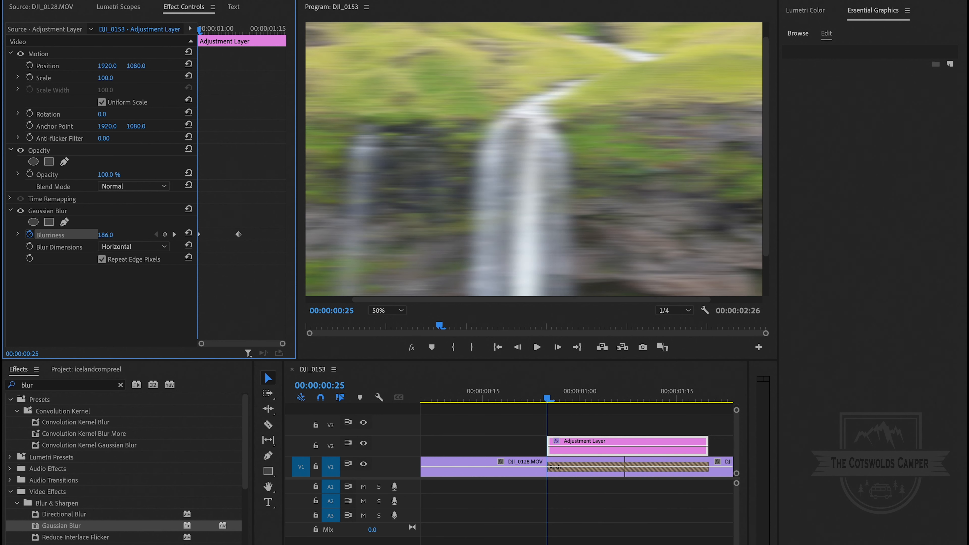
pyautogui.write('0')
pyautogui.press('Return')
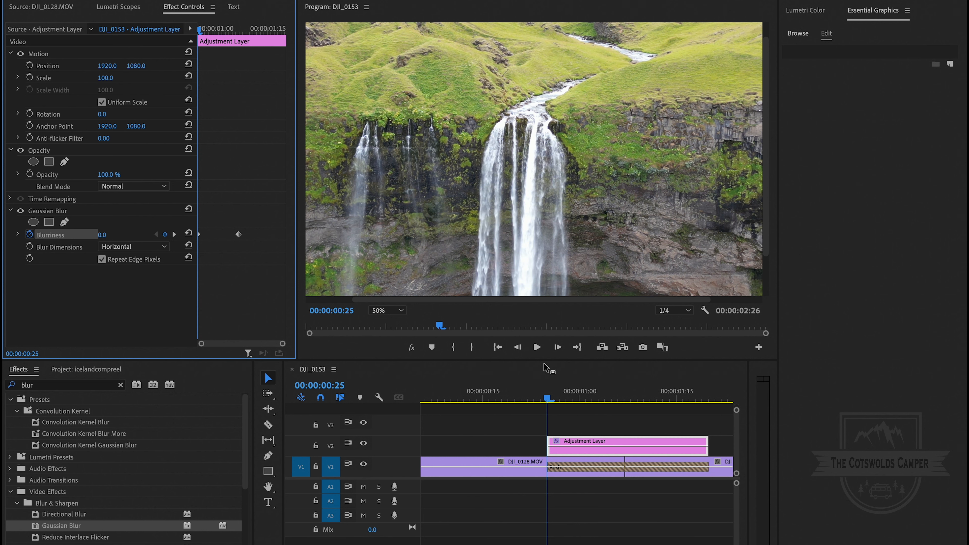
# Step: Keyframe the adjustment layer's Blurriness to 0 at its last frame, 00:00:01:19
pyautogui.moveTo(546, 402); pyautogui.dragTo(710, 406)
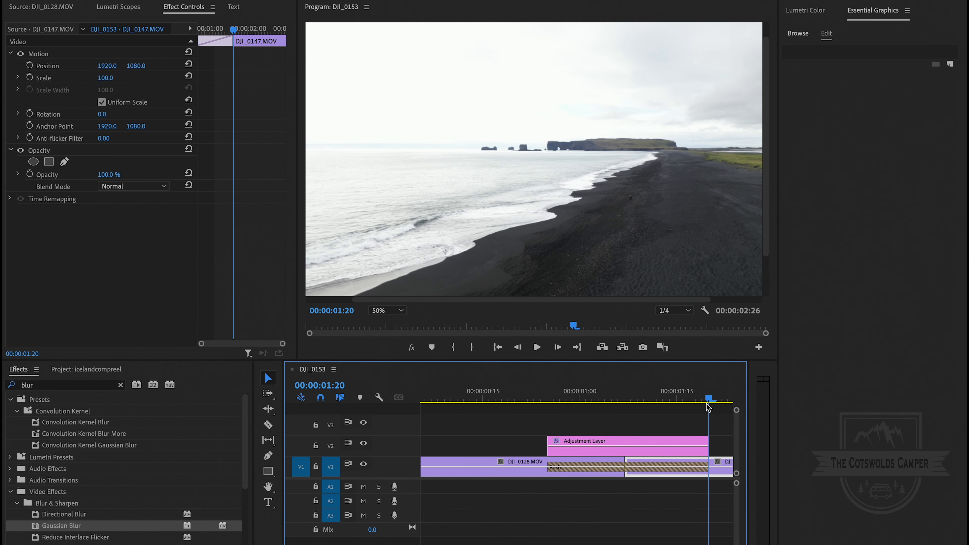
pyautogui.press('Left')
pyautogui.click(702, 442)
pyautogui.click(693, 449)
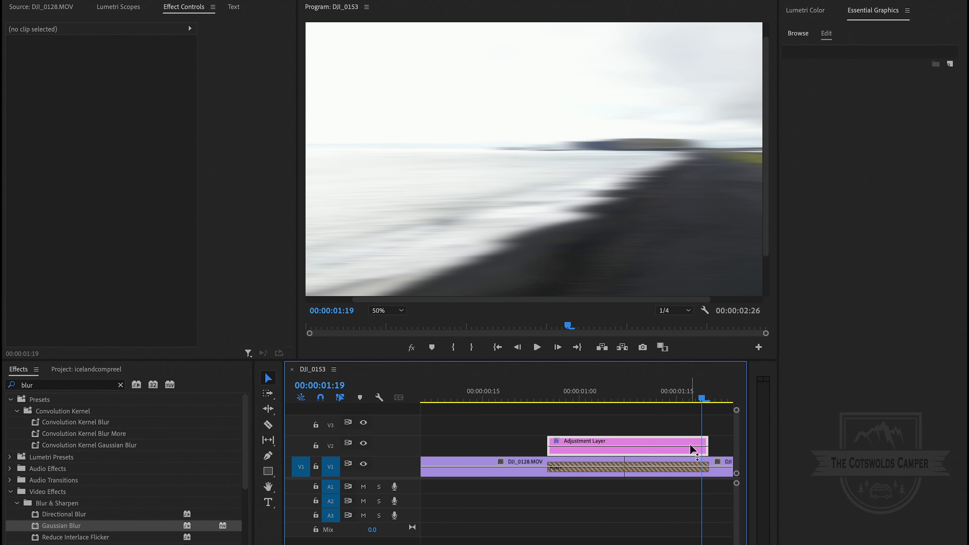
pyautogui.click(709, 404)
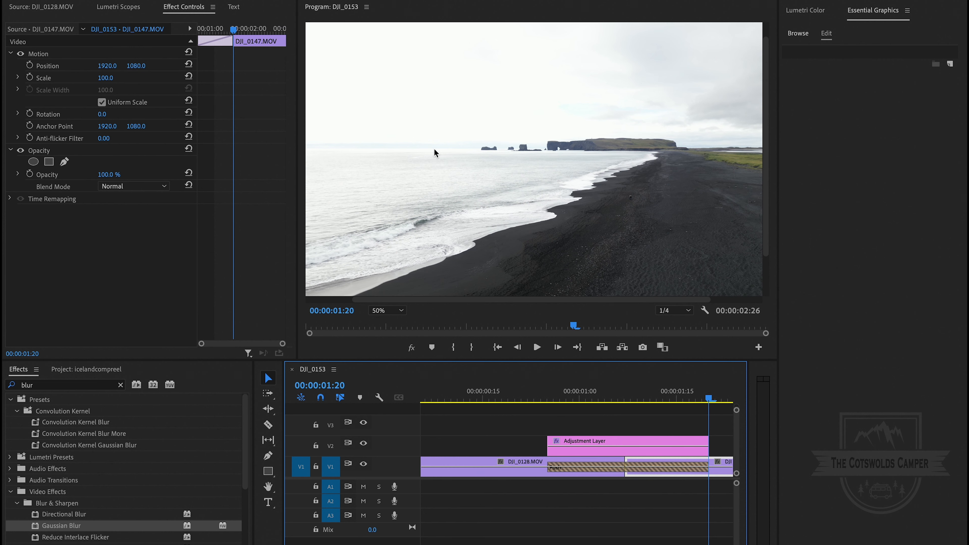
pyautogui.moveTo(707, 400); pyautogui.dragTo(703, 401)
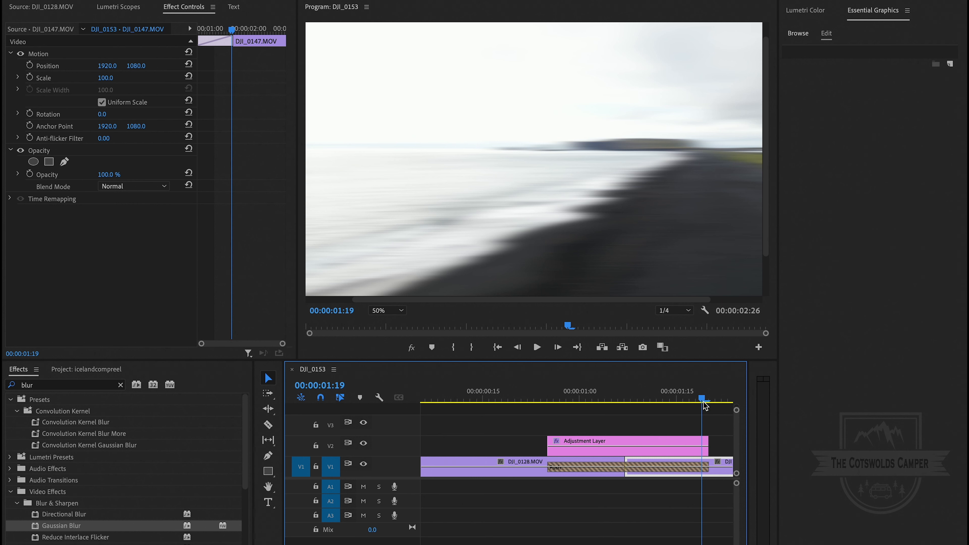
pyautogui.click(689, 451)
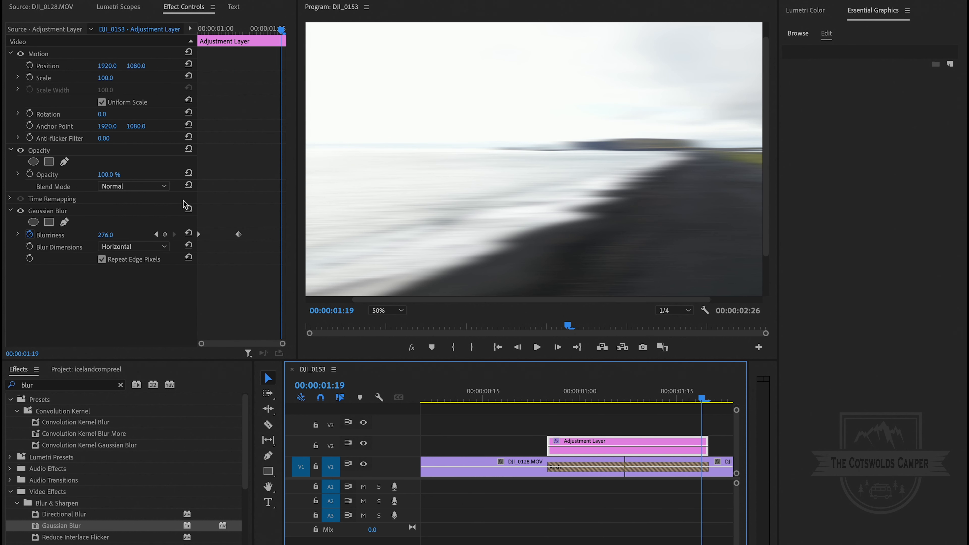
pyautogui.click(189, 233)
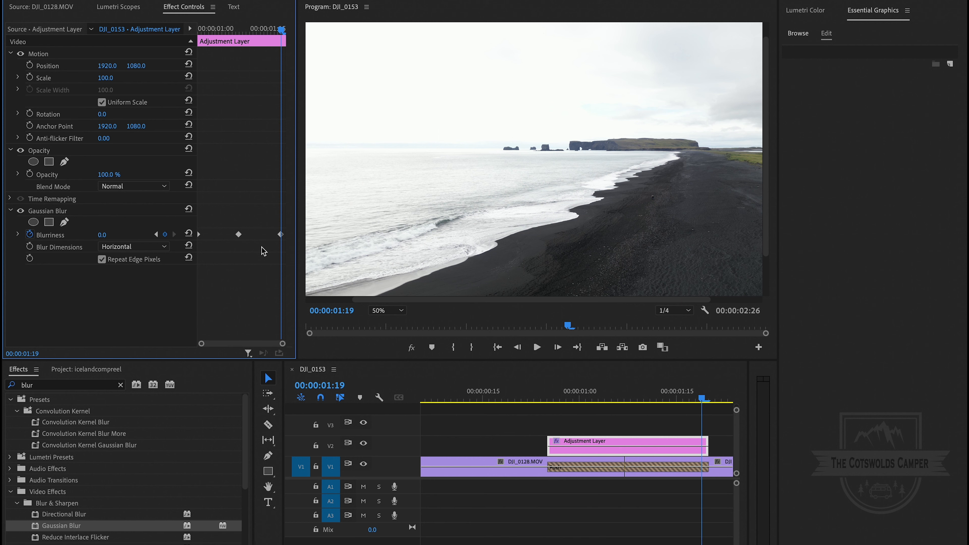
# Step: Play back the transition with the keyframed blur, including once from the start of the sequence
pyautogui.moveTo(702, 400); pyautogui.dragTo(509, 403)
pyautogui.press('space')
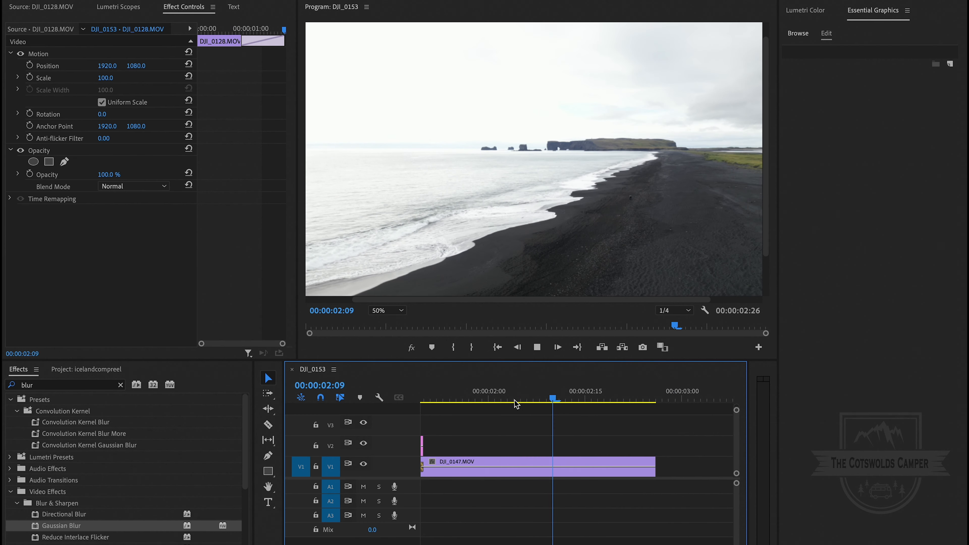
pyautogui.press('Home')
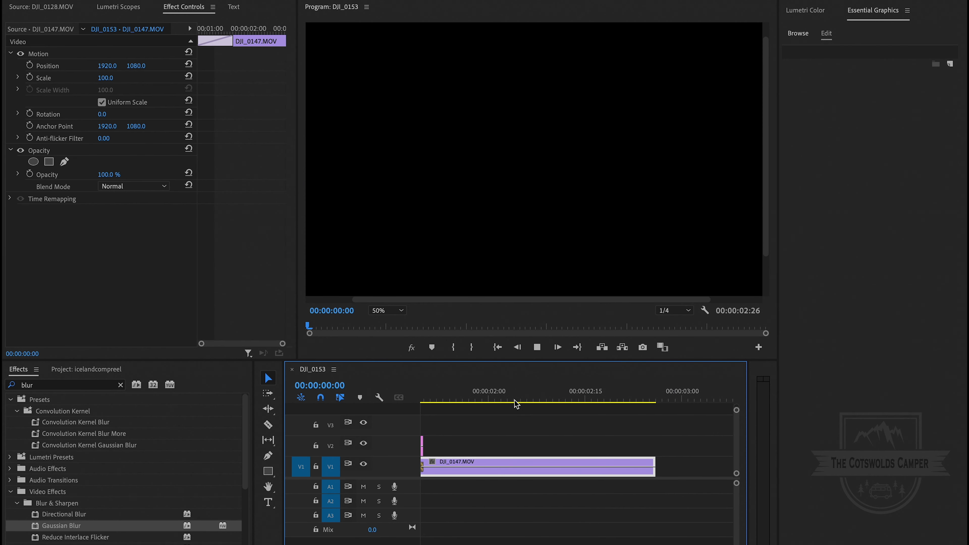
pyautogui.press('space')
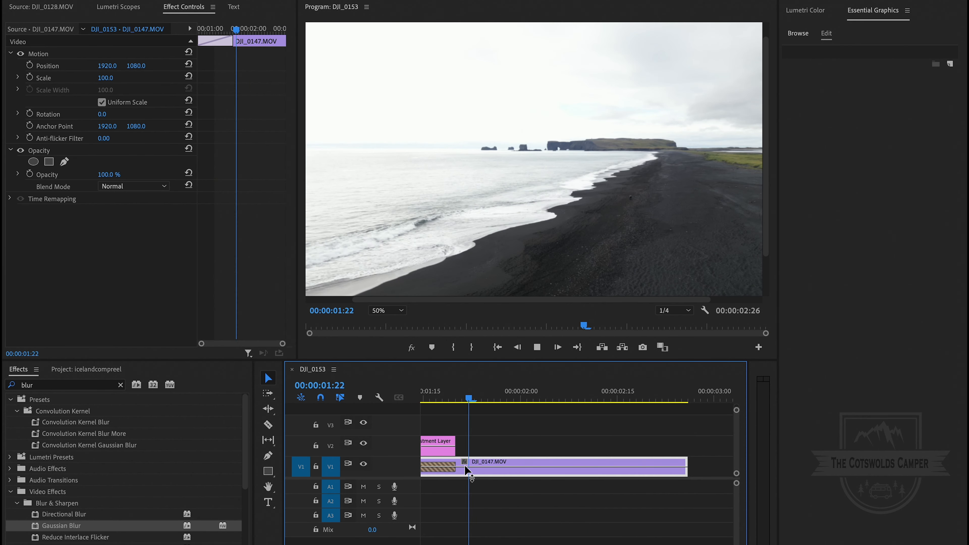
pyautogui.press('space')
# Step: Select all three Blurriness keyframes on the adjustment layer and set their interpolation to Bezier
pyautogui.hscroll(-1, 465, 466)
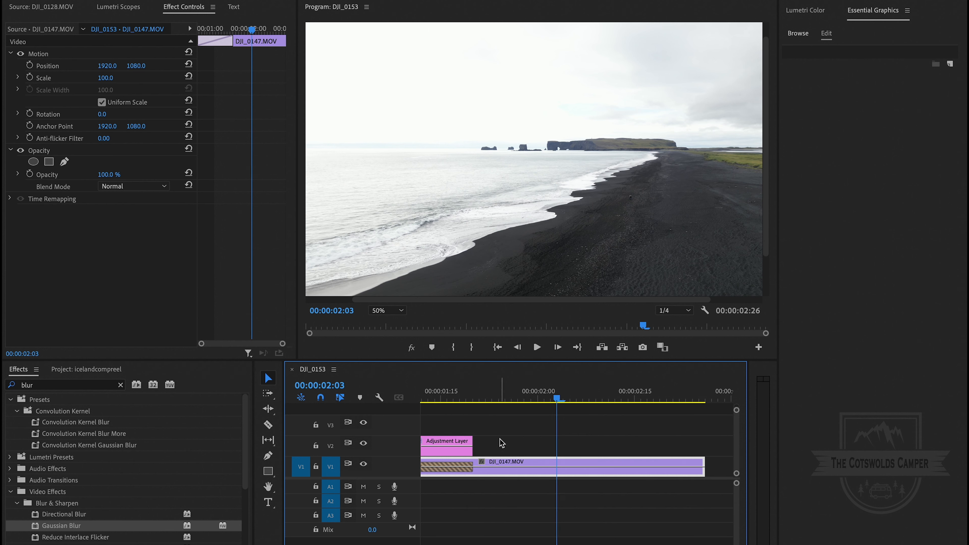
pyautogui.hscroll(-4, 500, 443)
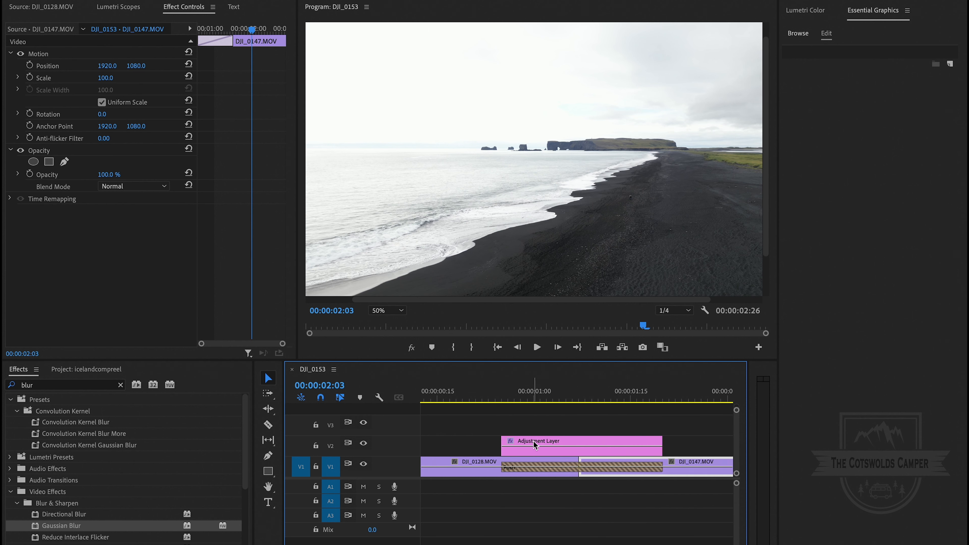
pyautogui.click(578, 448)
pyautogui.click(572, 399)
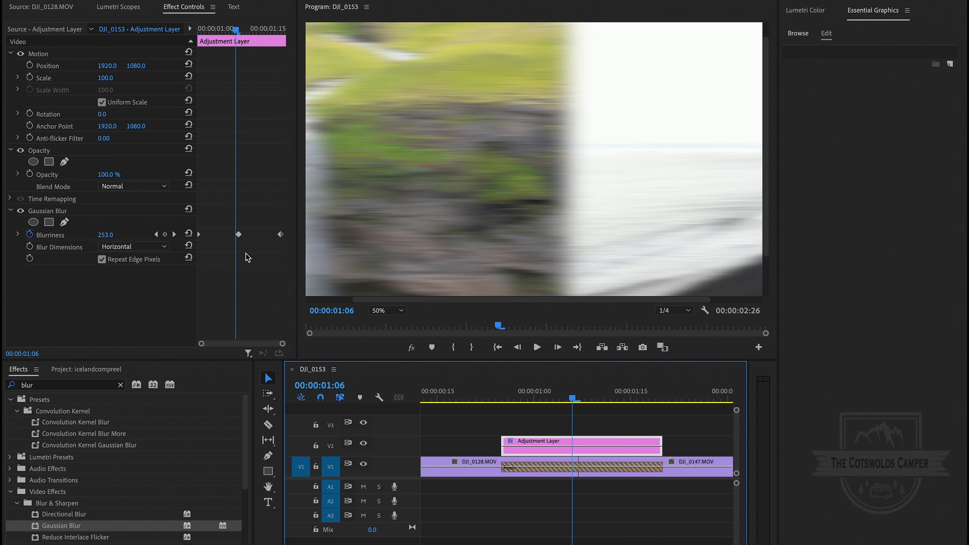
pyautogui.click(275, 254)
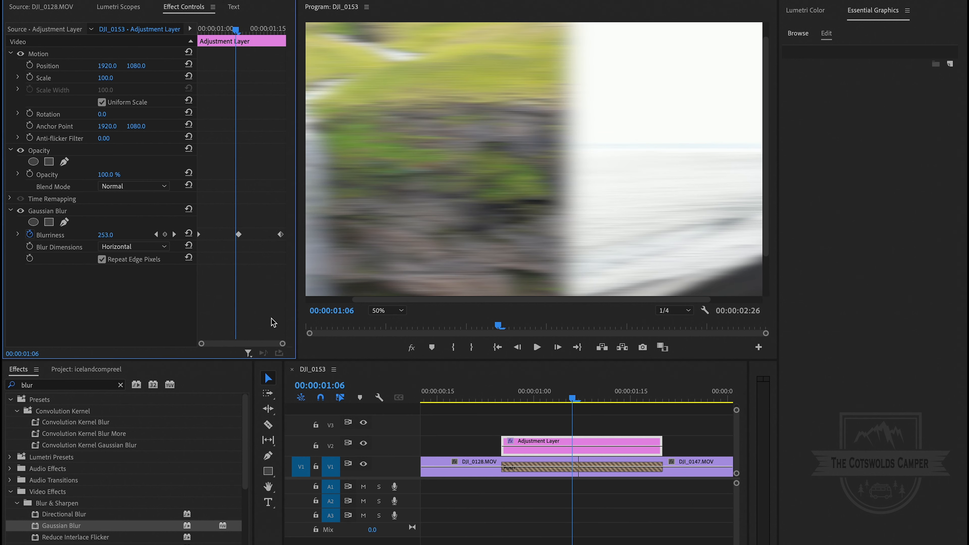
pyautogui.moveTo(201, 204); pyautogui.dragTo(277, 258)
pyautogui.moveTo(198, 220); pyautogui.dragTo(285, 253)
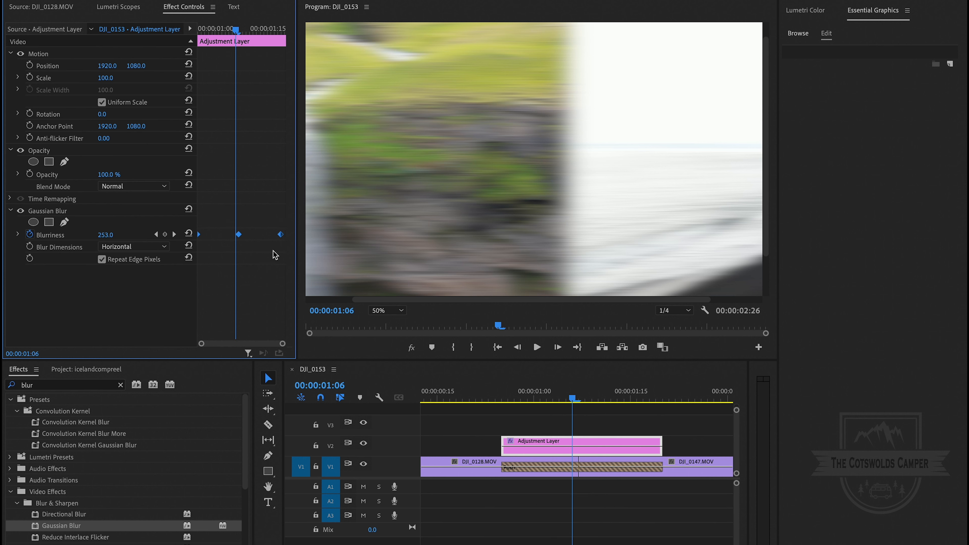
pyautogui.rightClick(240, 238)
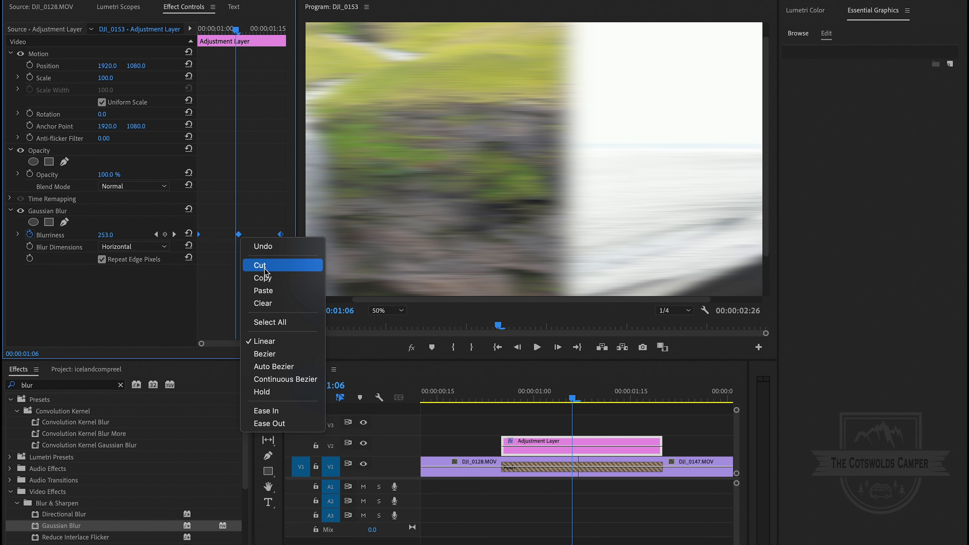
pyautogui.click(274, 353)
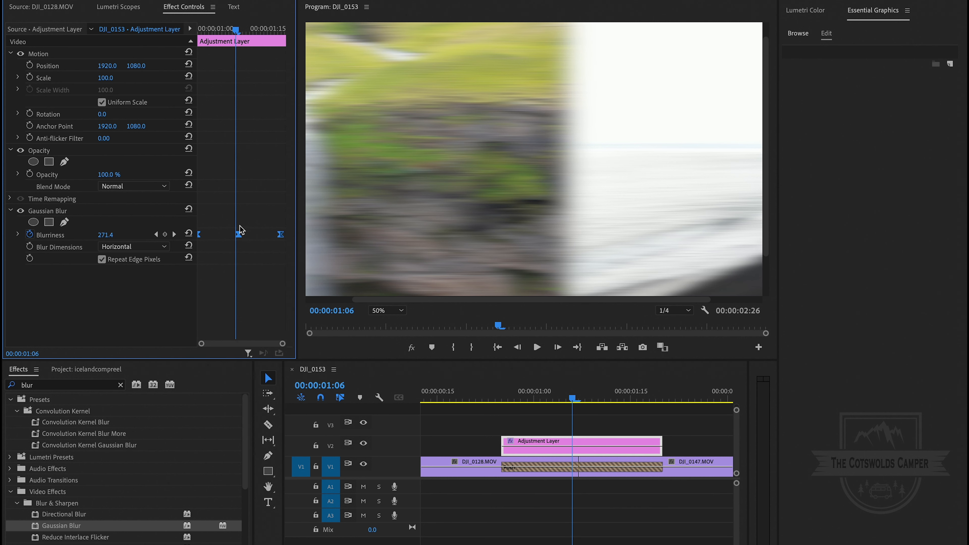
# Step: Play the whole sequence from its beginning to review the smoothed blur, and return to the first clip
pyautogui.click(565, 402)
pyautogui.moveTo(565, 402); pyautogui.dragTo(499, 405)
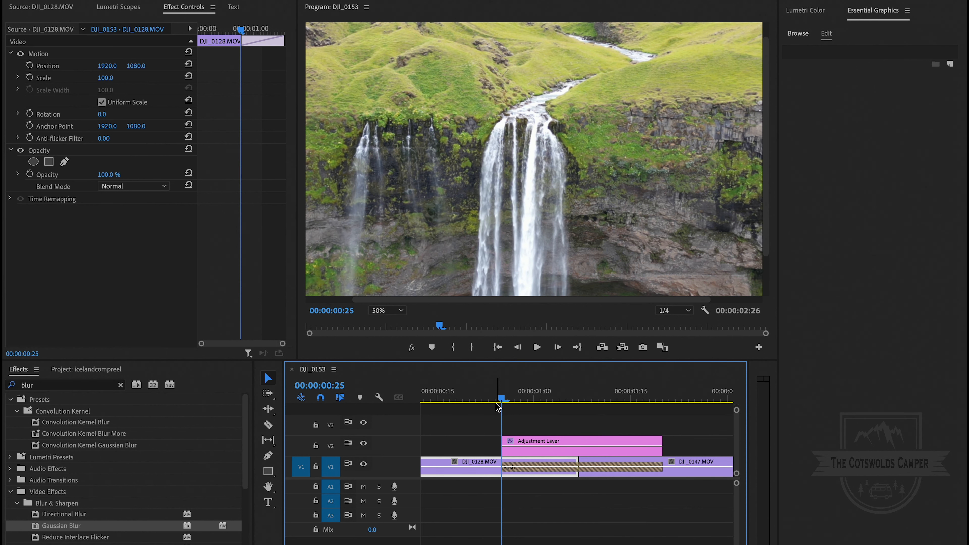
pyautogui.press('Home')
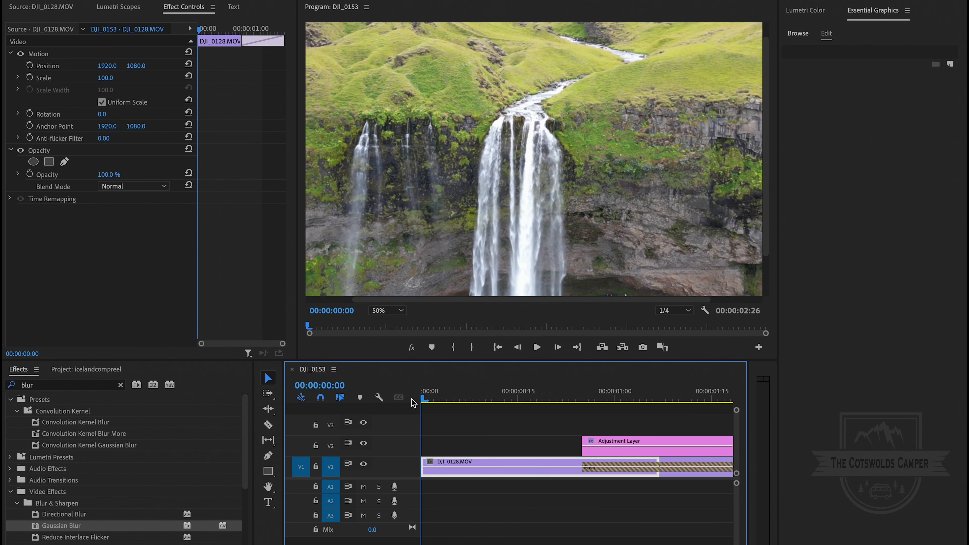
pyautogui.press('space')
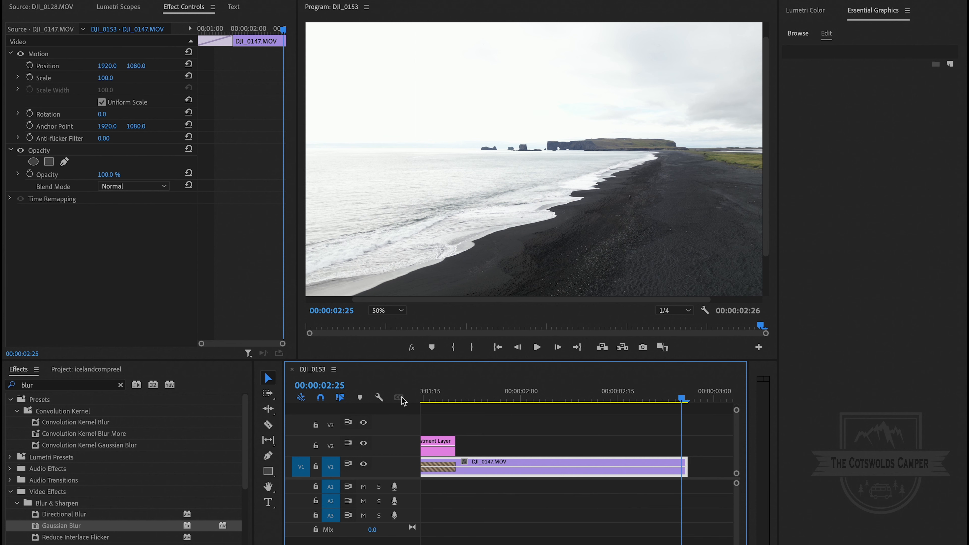
pyautogui.click(669, 400)
pyautogui.moveTo(670, 402); pyautogui.dragTo(430, 395)
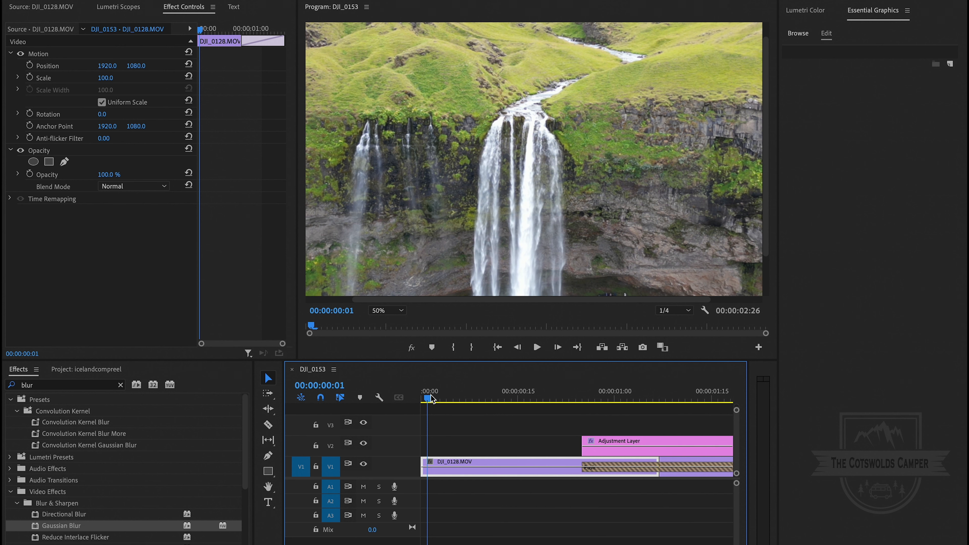
pyautogui.moveTo(431, 399); pyautogui.dragTo(498, 403)
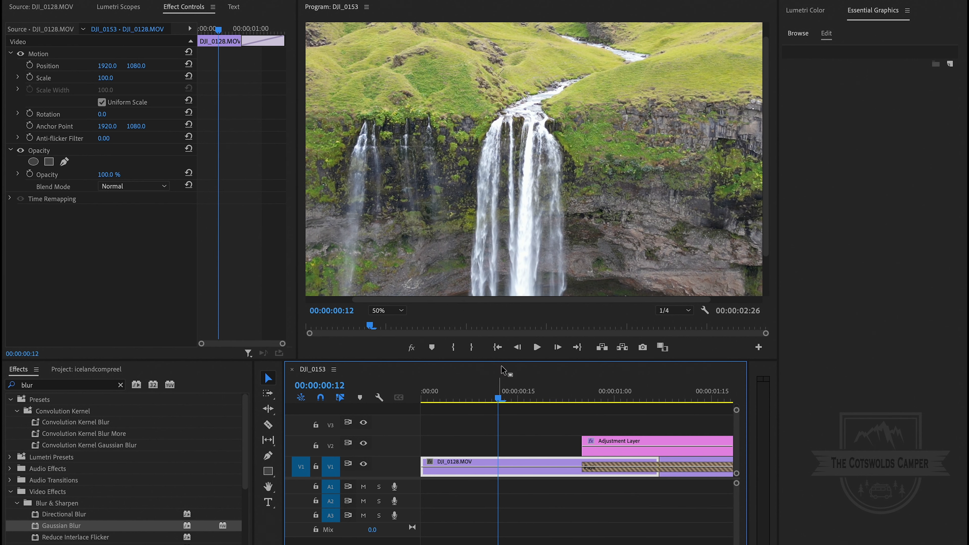
# Step: Change the Push transition's direction so the second clip pushes the first downward from above, and scrub through it
pyautogui.moveTo(503, 403); pyautogui.dragTo(622, 412)
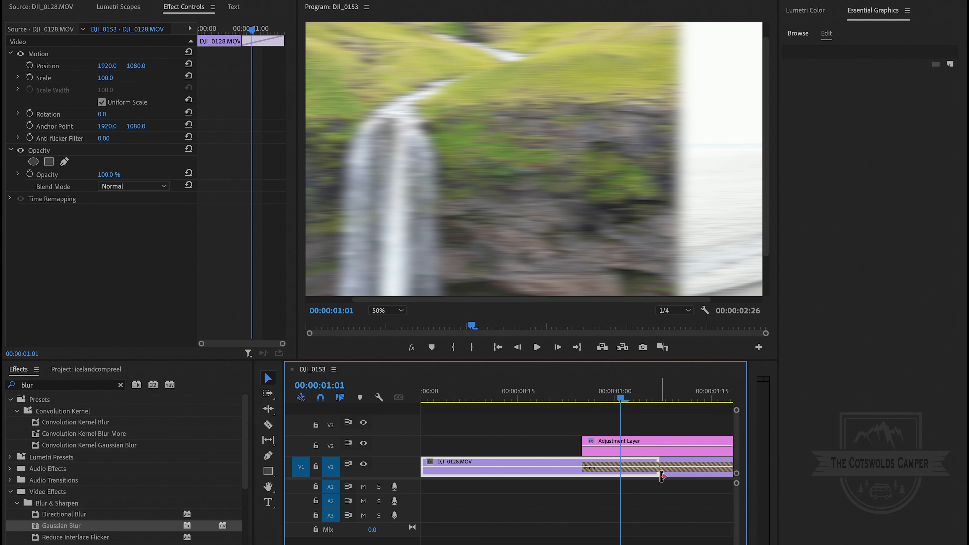
pyautogui.click(634, 467)
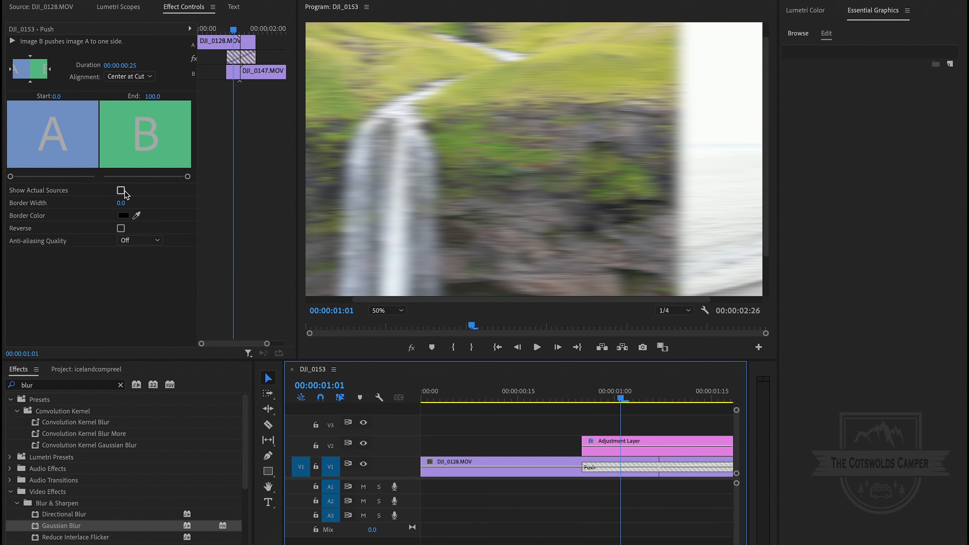
pyautogui.click(30, 57)
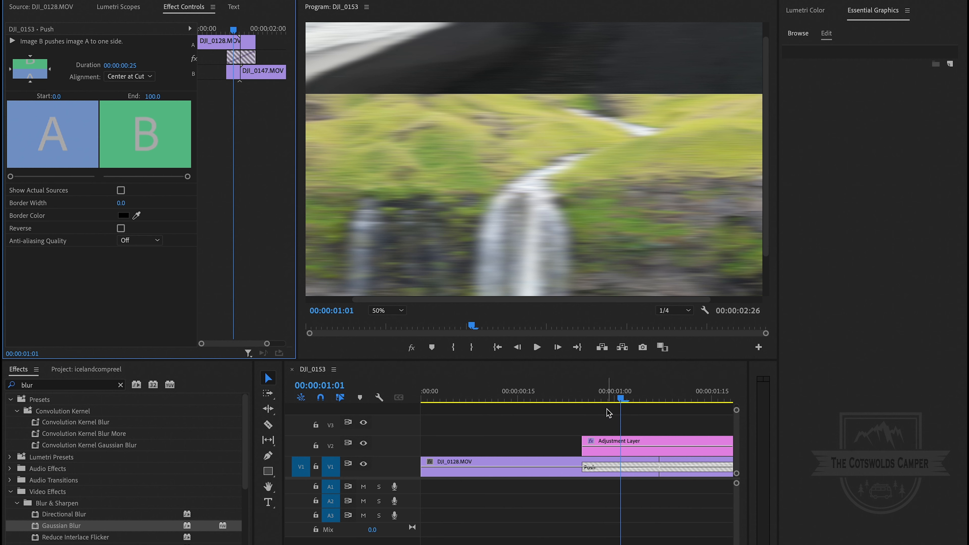
pyautogui.moveTo(618, 399); pyautogui.dragTo(642, 402)
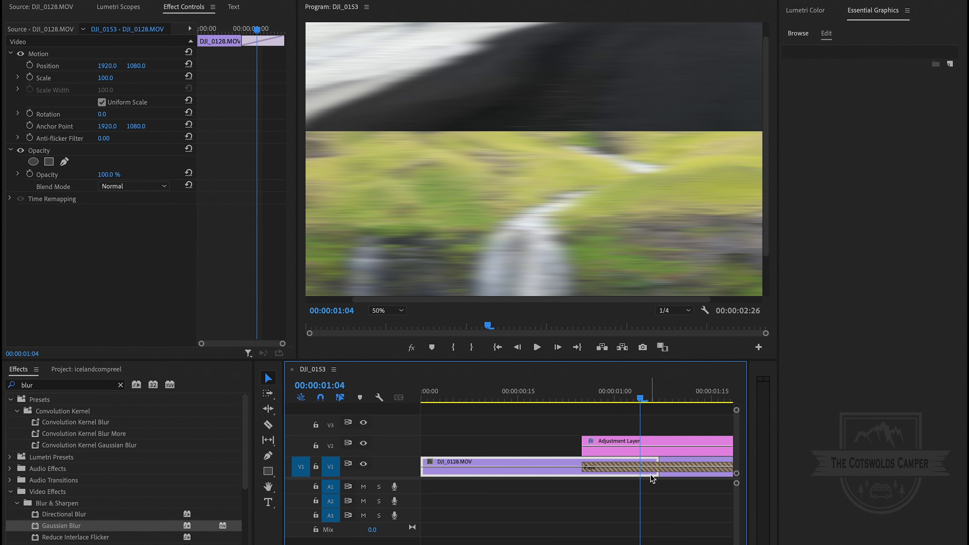
pyautogui.click(659, 471)
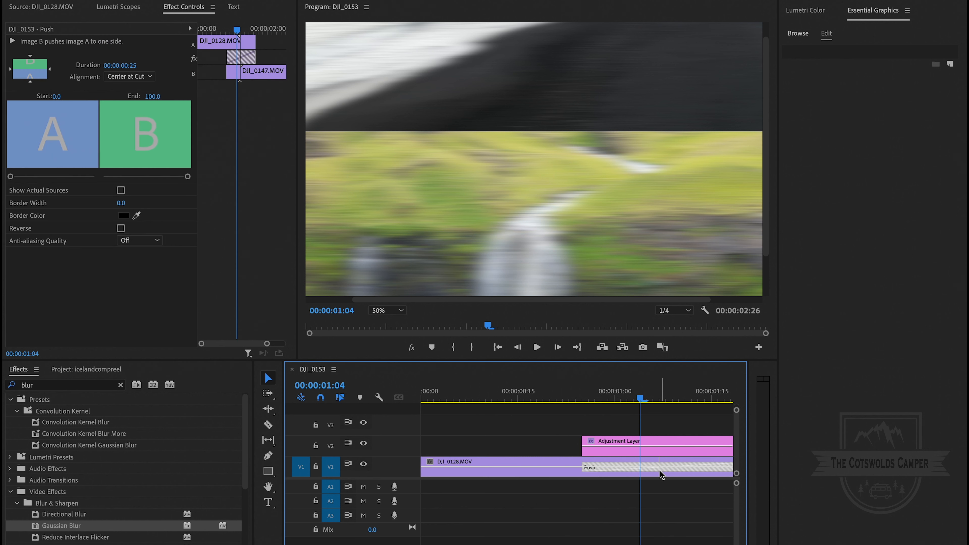
# Step: Set the Gaussian Blur's Blur Dimensions to Vertical on the adjustment layer
pyautogui.click(624, 446)
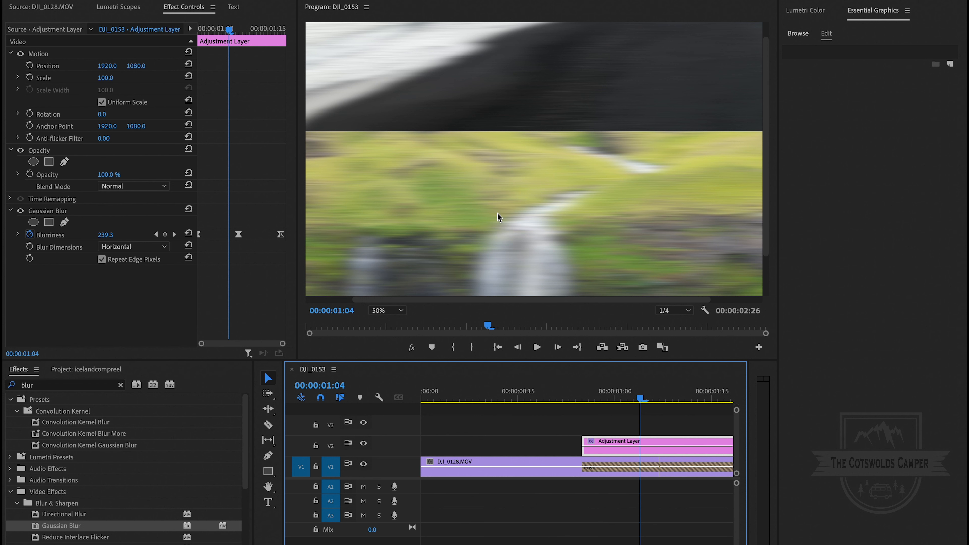
pyautogui.click(164, 245)
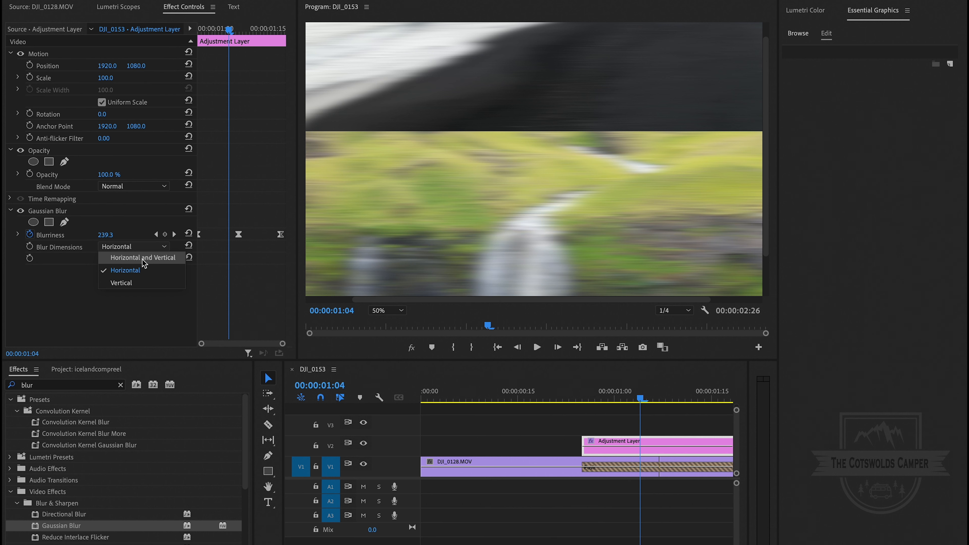
pyautogui.click(130, 282)
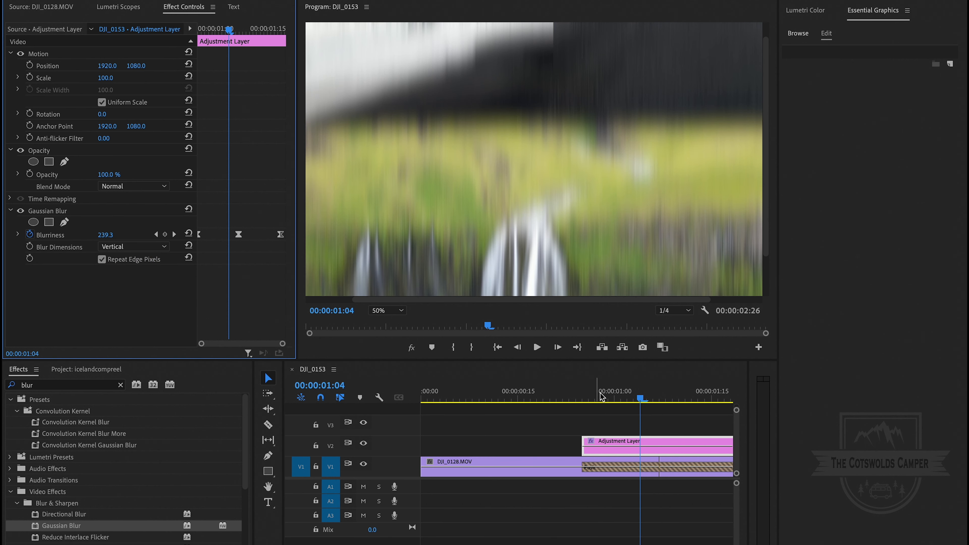
# Step: Play the vertical push transition from just before the adjustment layer, and return to the end of the transition
pyautogui.moveTo(641, 398); pyautogui.dragTo(576, 400)
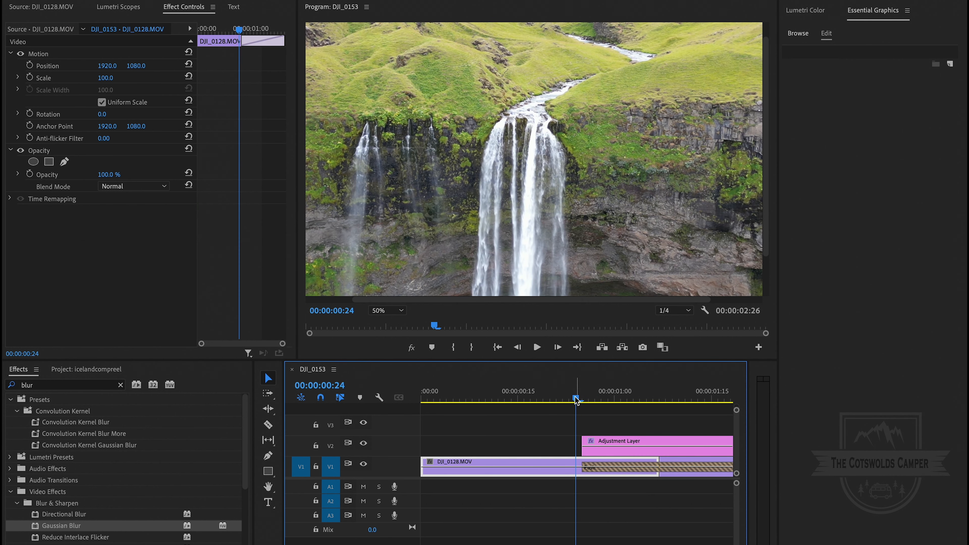
pyautogui.press('space')
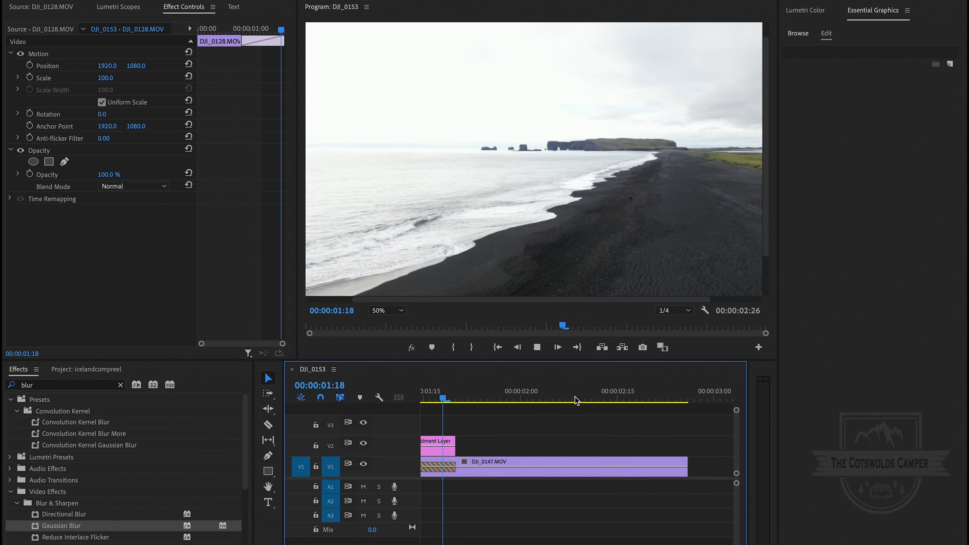
pyautogui.press('space')
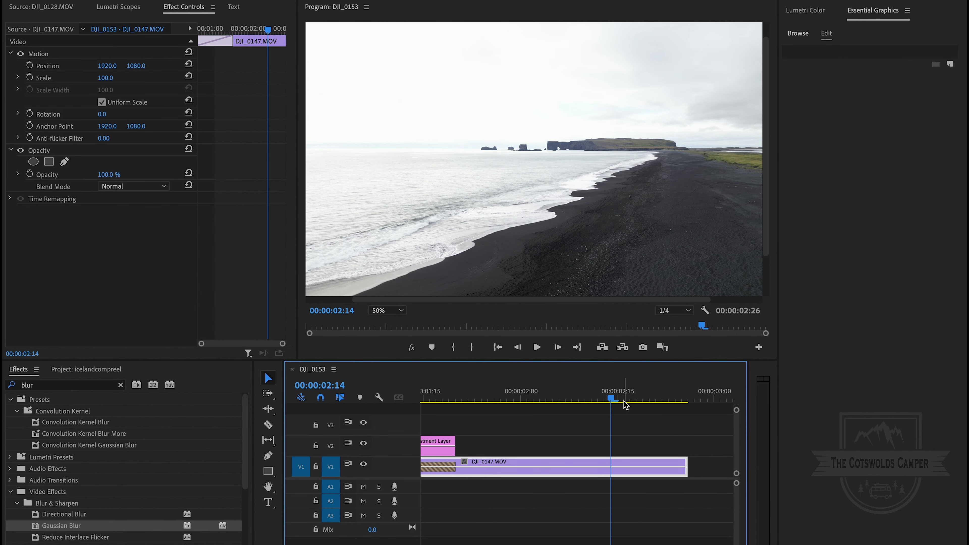
pyautogui.click(486, 398)
pyautogui.moveTo(486, 397); pyautogui.dragTo(730, 402)
pyautogui.hscroll(2, 638, 429)
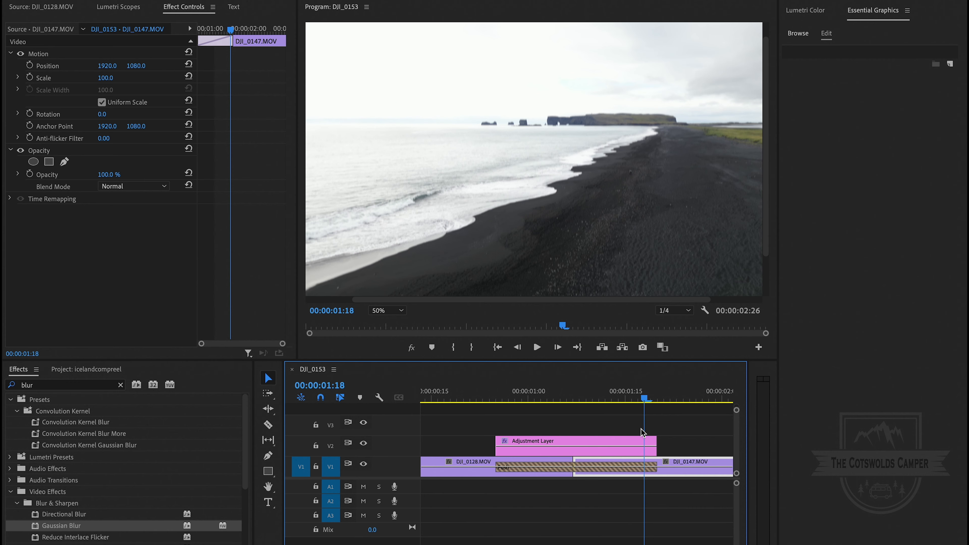